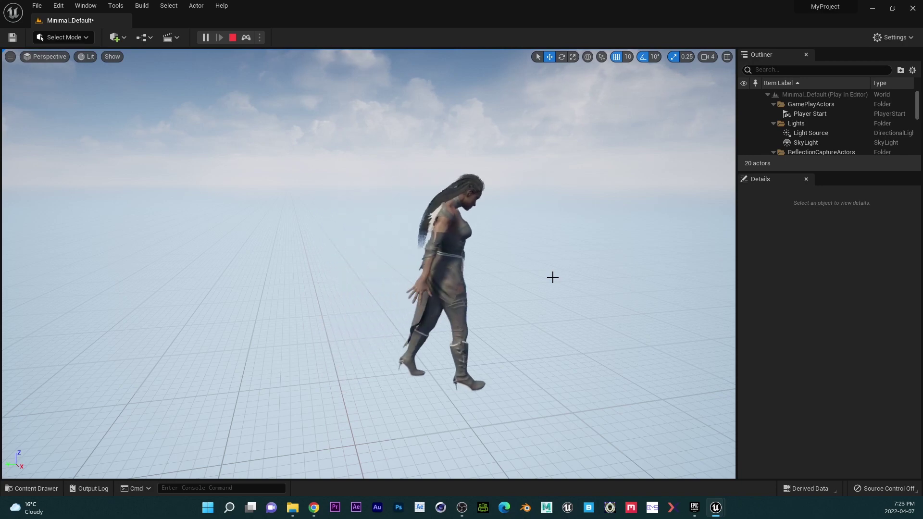
Stop the running level preview and view the character's upper body up close
click(234, 38)
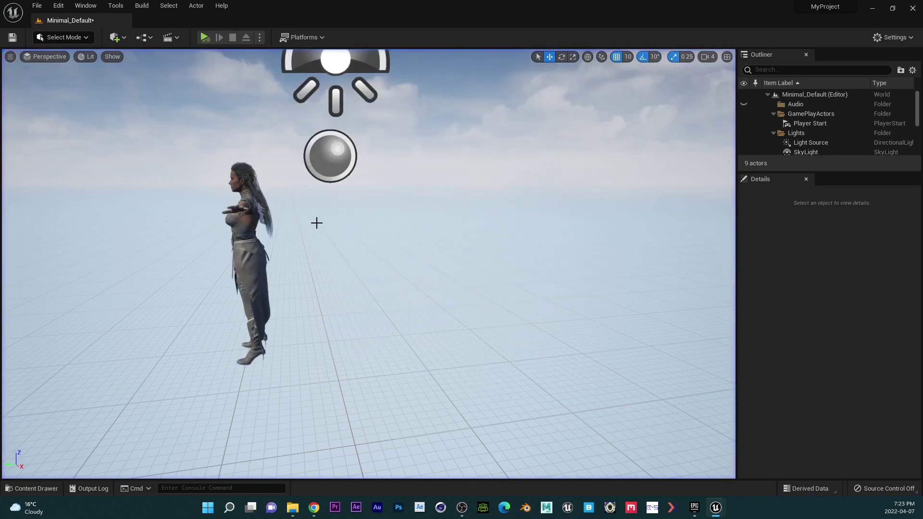
middle_drag(292, 296, 202, 269)
key(w)
mouse_move(293, 296)
right_down()
mouse_move(288, 322)
mouse_move(301, 307)
right_up()
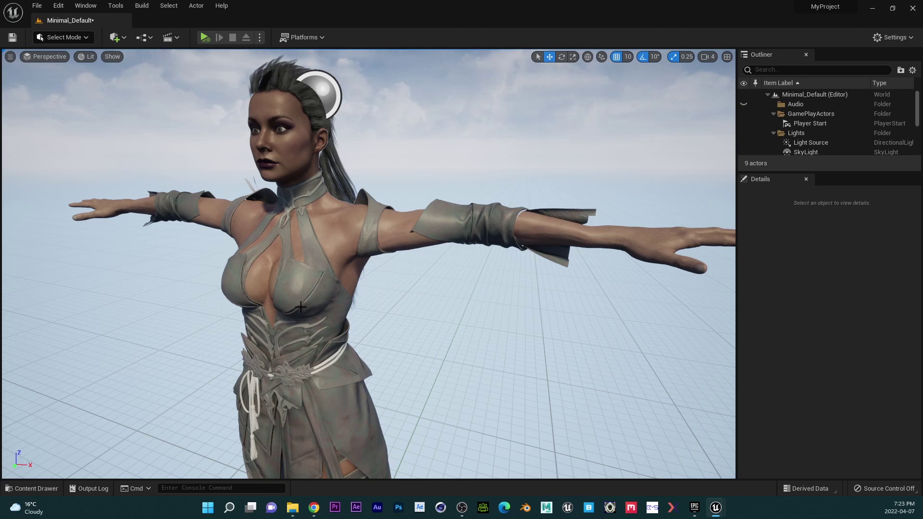
Show the XSEN content folder and bring up the OSCAR ANIMATION folder in File Explorer beside it
click(34, 488)
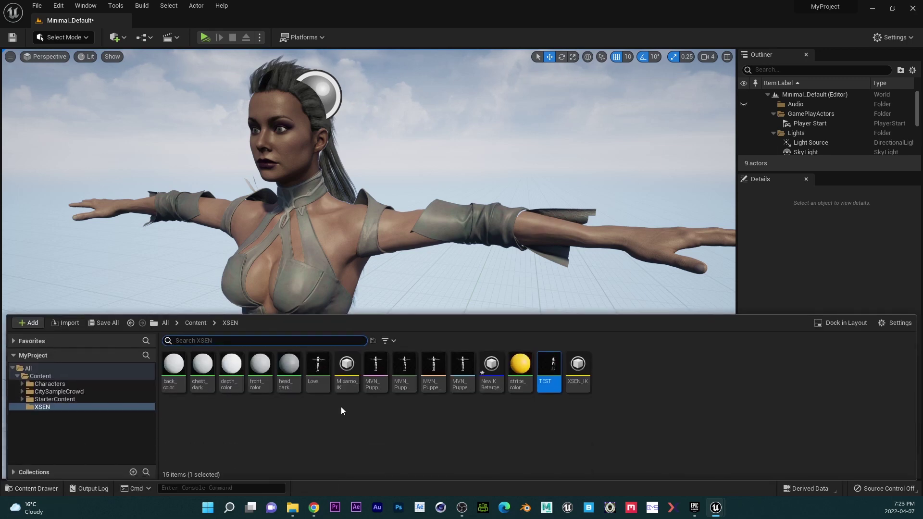
click(367, 443)
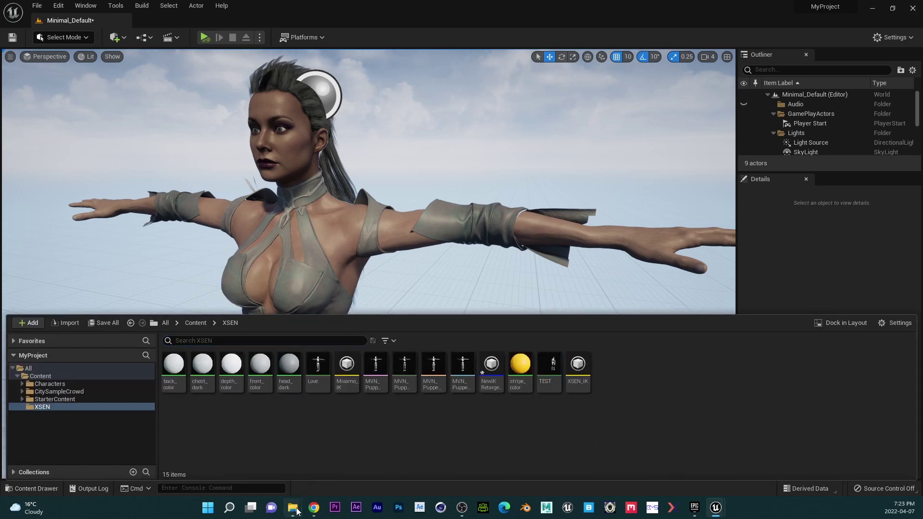
mouse_move(295, 509)
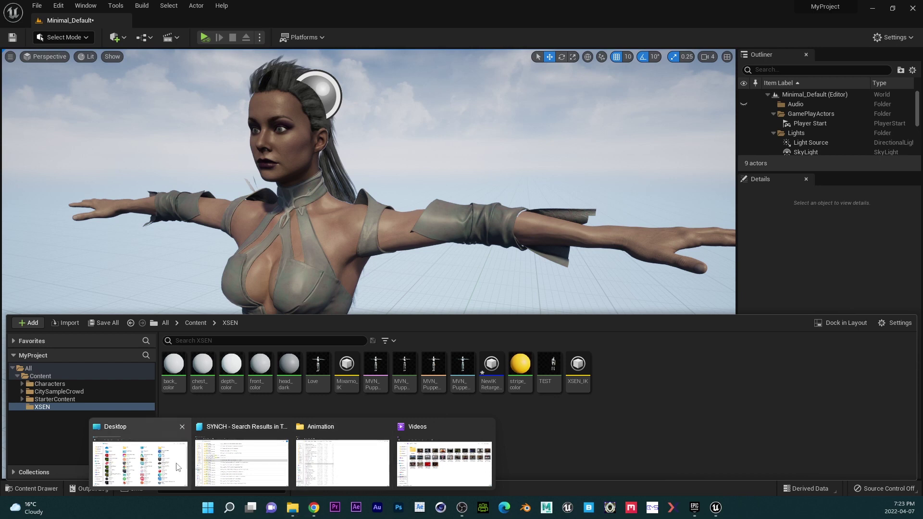
click(342, 459)
drag(504, 2, 437, 1)
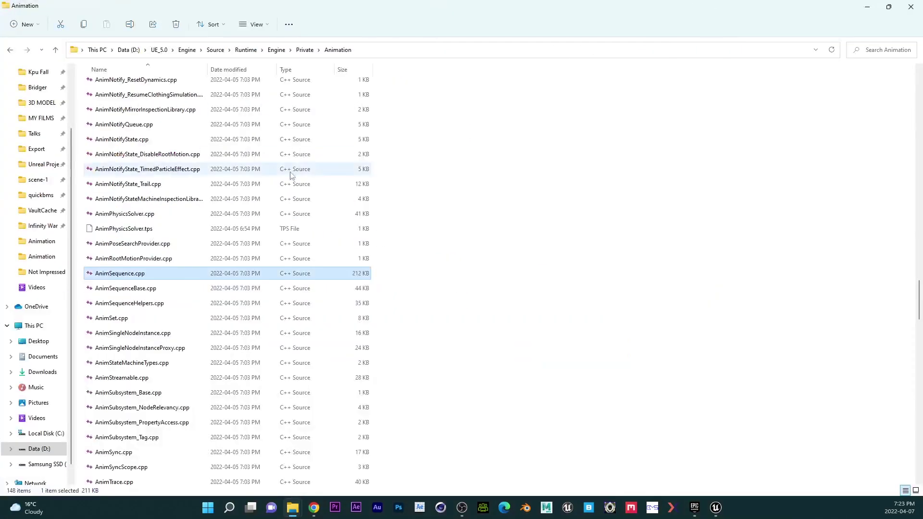
double_click(394, 4)
drag(548, 94, 922, 96)
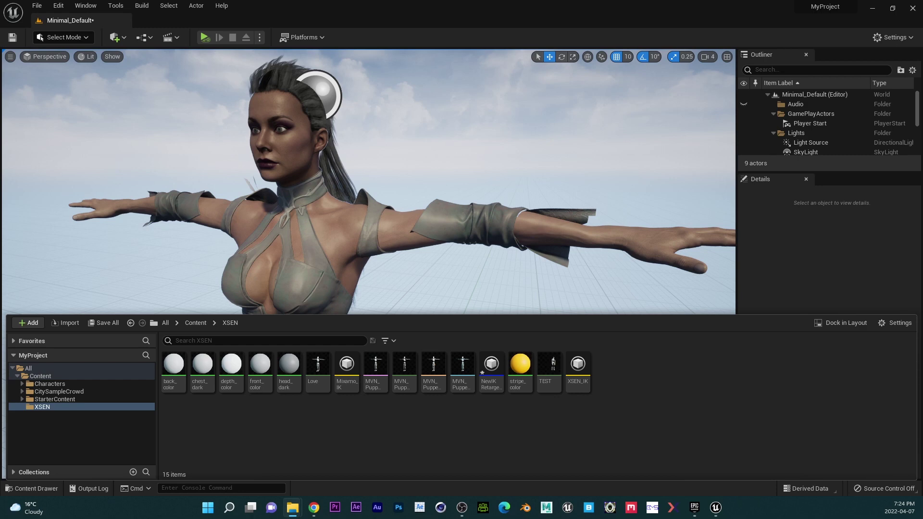
drag(922, 116, 654, 117)
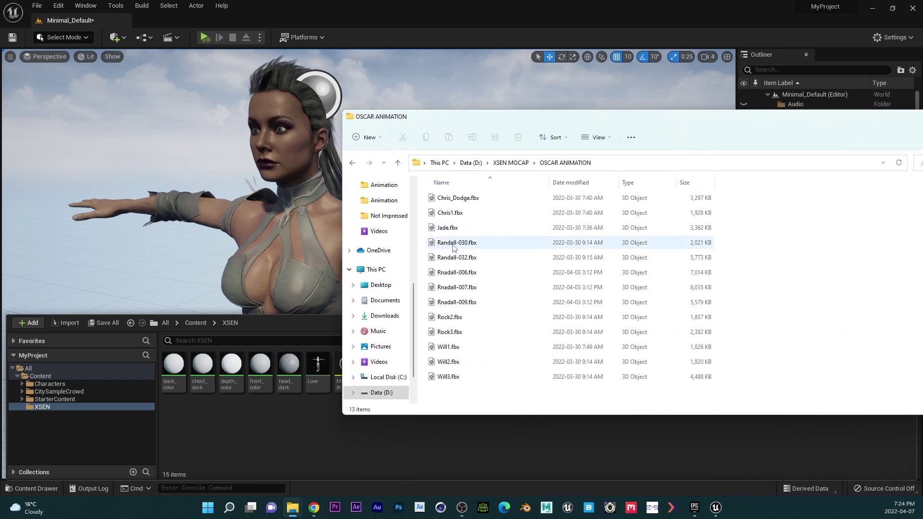
Import Randall-030.fbx into the XSEN folder using the MVN_Puppet_IMPORT skeleton, and open the imported animation
drag(455, 247, 275, 421)
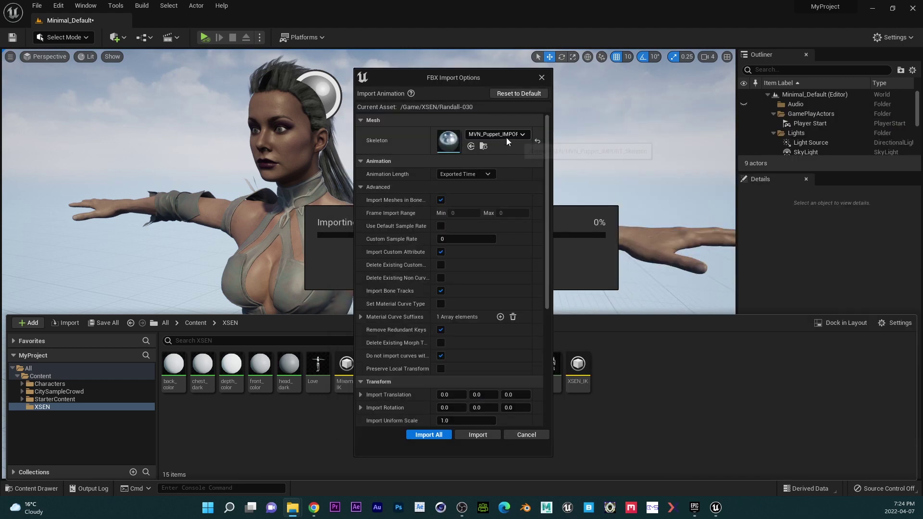
click(426, 435)
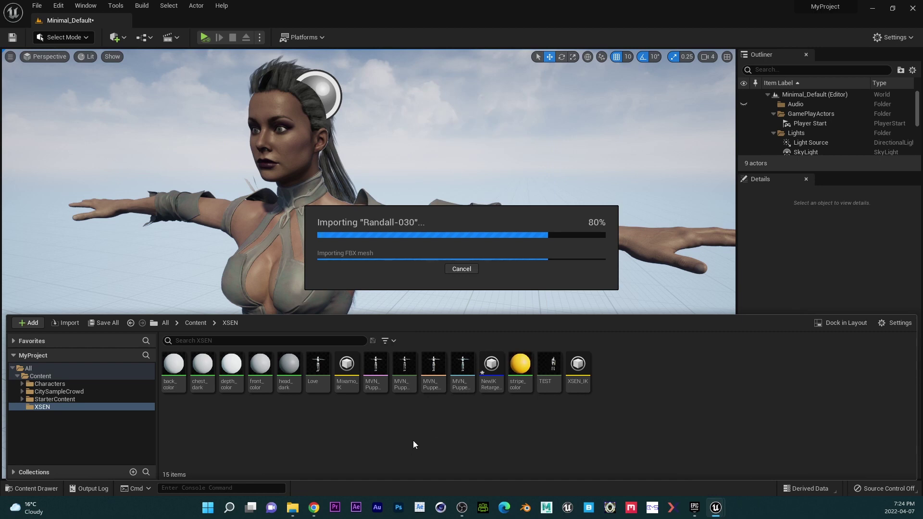
click(34, 489)
double_click(608, 371)
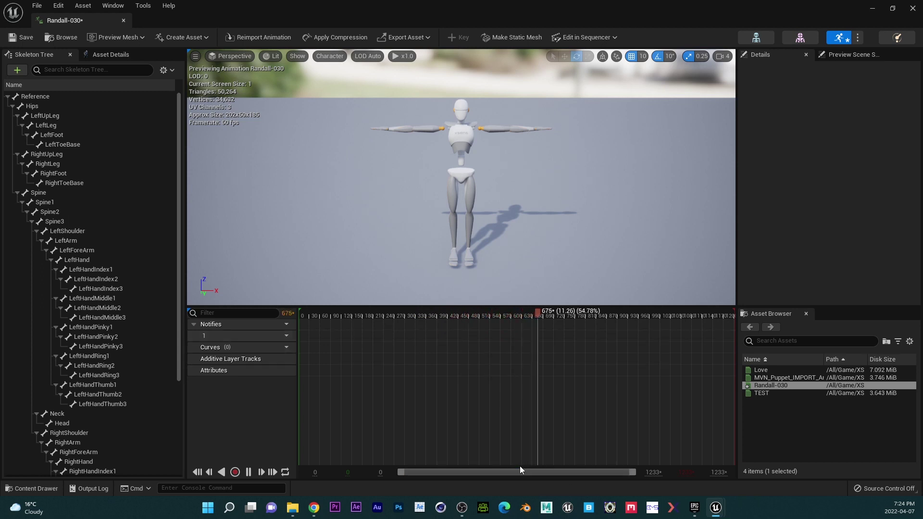
Switch to Cinema 4D and load Randall-030.fbx from the OSCAR ANIMATION folder with animation Tracks enabled
mouse_move(922, 67)
mouse_down()
mouse_move(697, 139)
mouse_move(922, 82)
mouse_move(922, 61)
mouse_up()
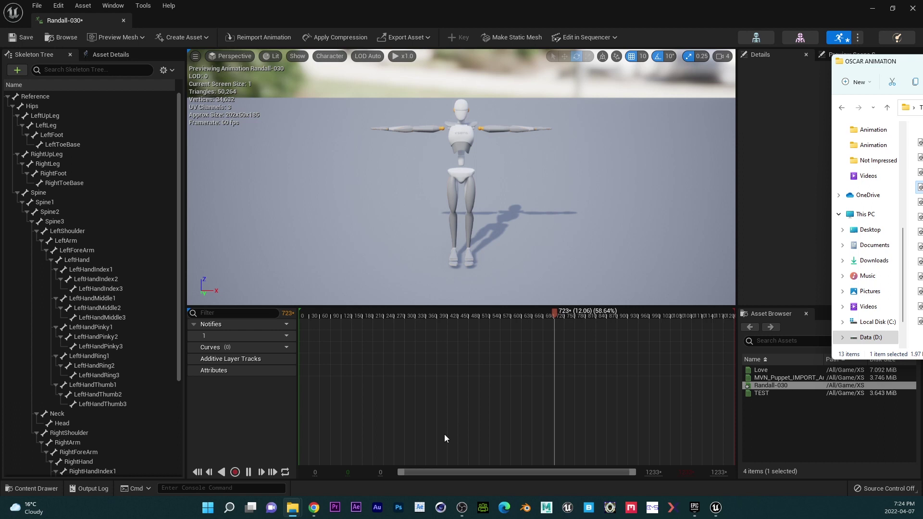
drag(922, 61, 922, 41)
drag(922, 40, 922, 19)
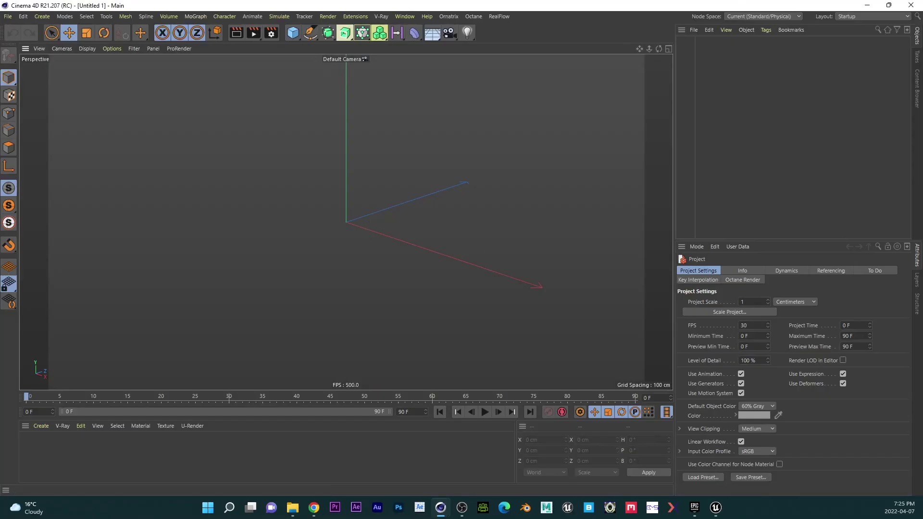
drag(922, 193, 489, 196)
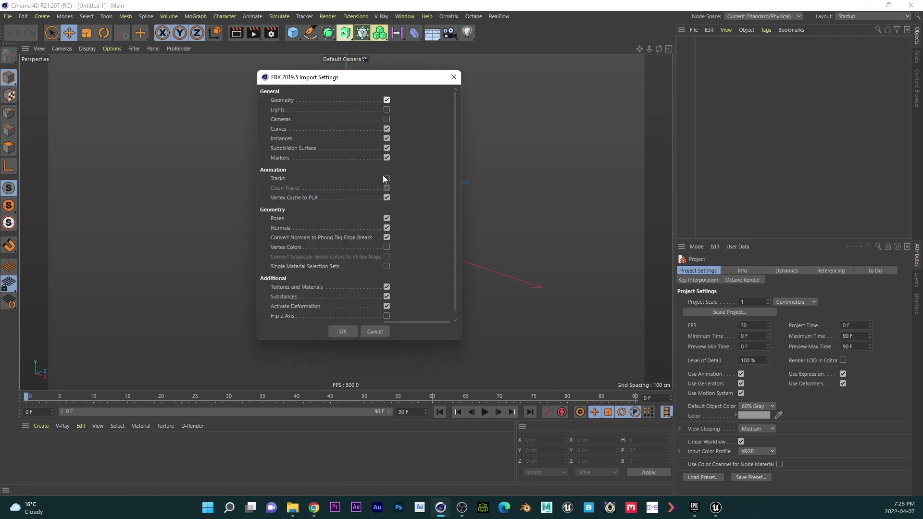
click(387, 179)
click(343, 332)
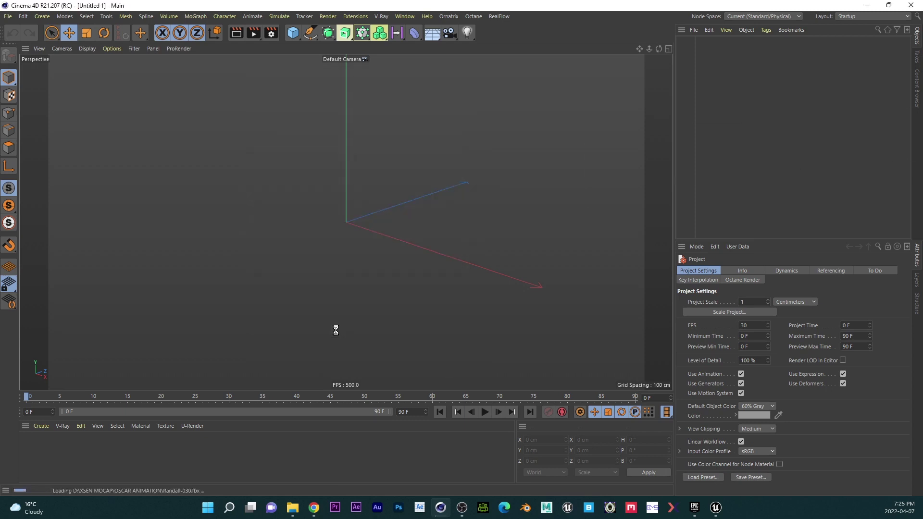
alt+right_drag(554, 181, 462, 206)
alt+drag(481, 202, 521, 186)
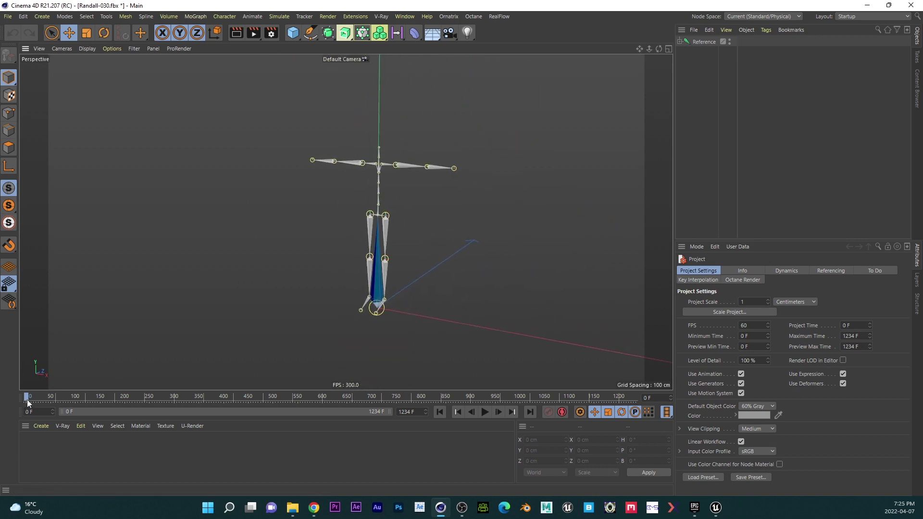
drag(27, 398, 2, 416)
Export the scene as an FBX file named ME_SITTING to the OSCAR ANIMATION folder, keeping the export settings
click(6, 17)
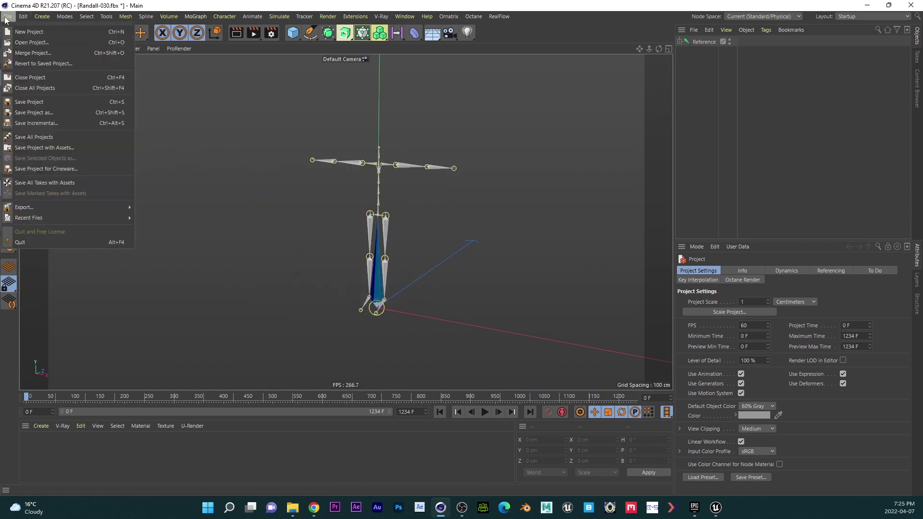
mouse_move(92, 204)
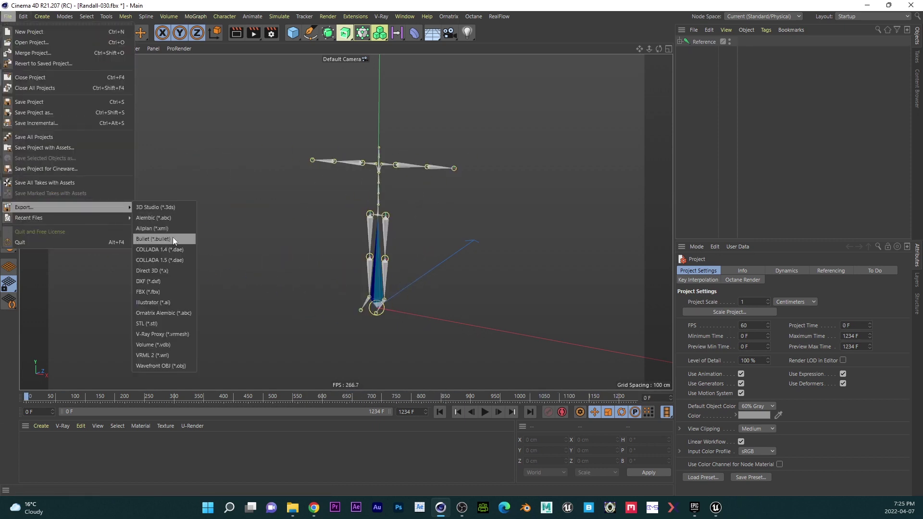
click(158, 292)
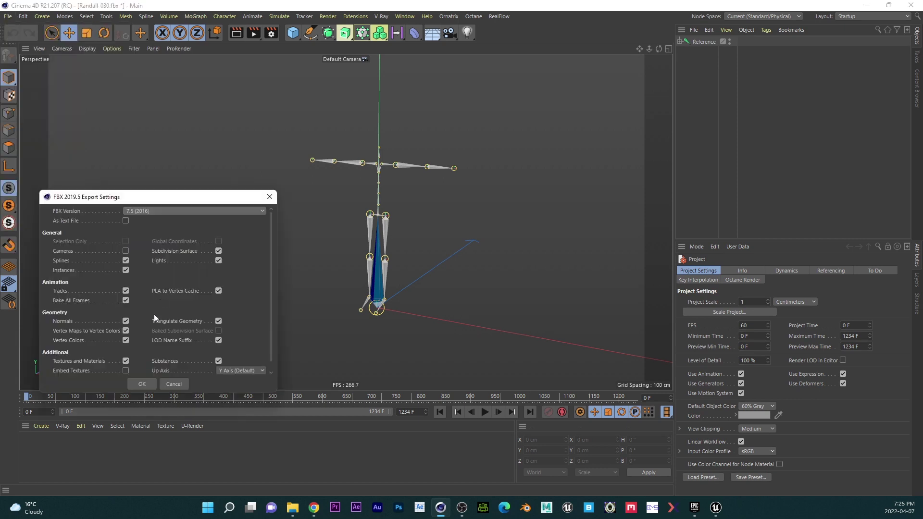
click(142, 387)
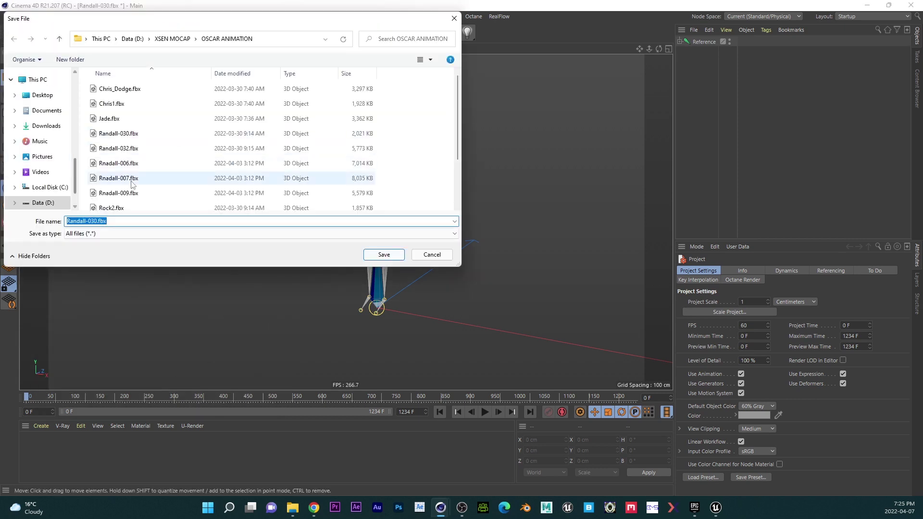
text(ME_SITTING)
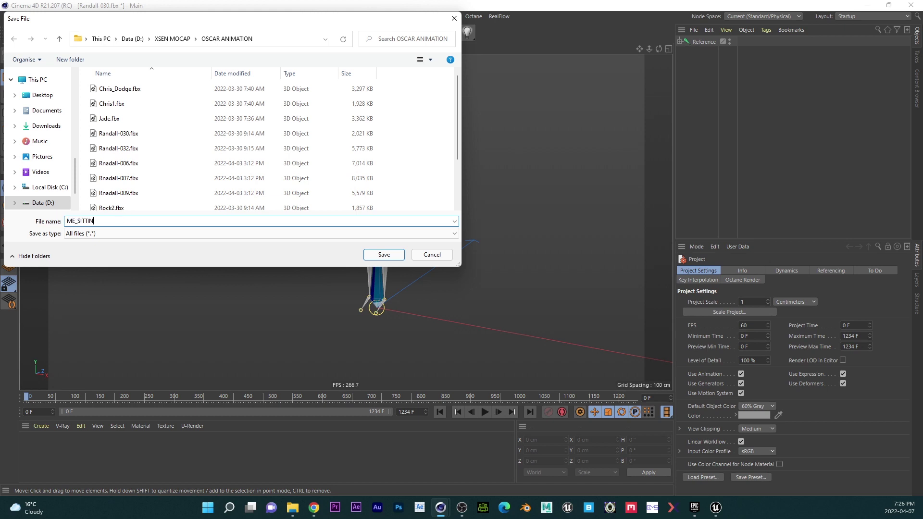
click(384, 255)
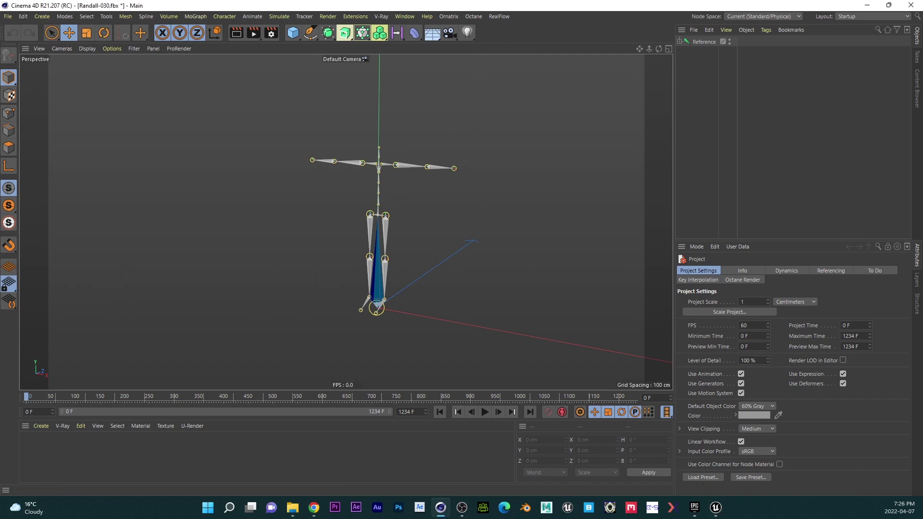
Switch back to Unreal Editor and import the ME_SITTING FBX file into the XSEN content folder
click(716, 507)
click(616, 458)
click(912, 7)
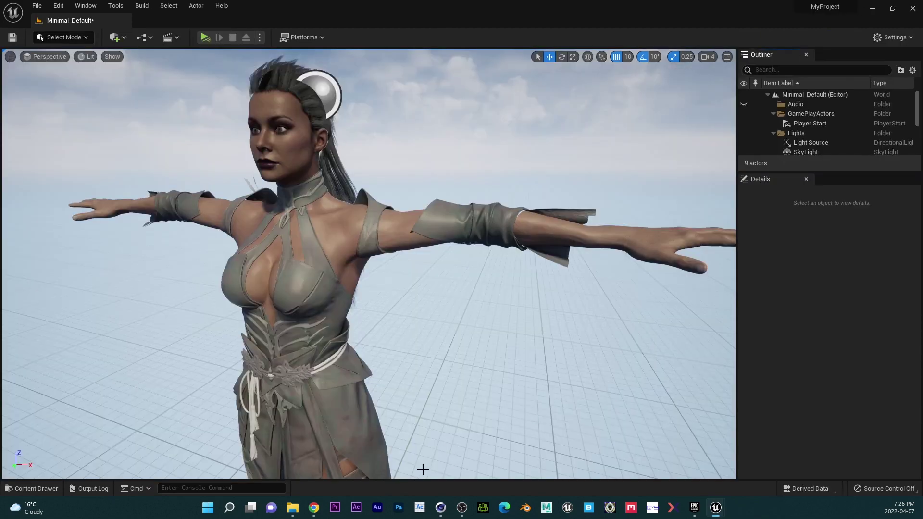
click(26, 489)
drag(922, 303, 561, 424)
click(428, 435)
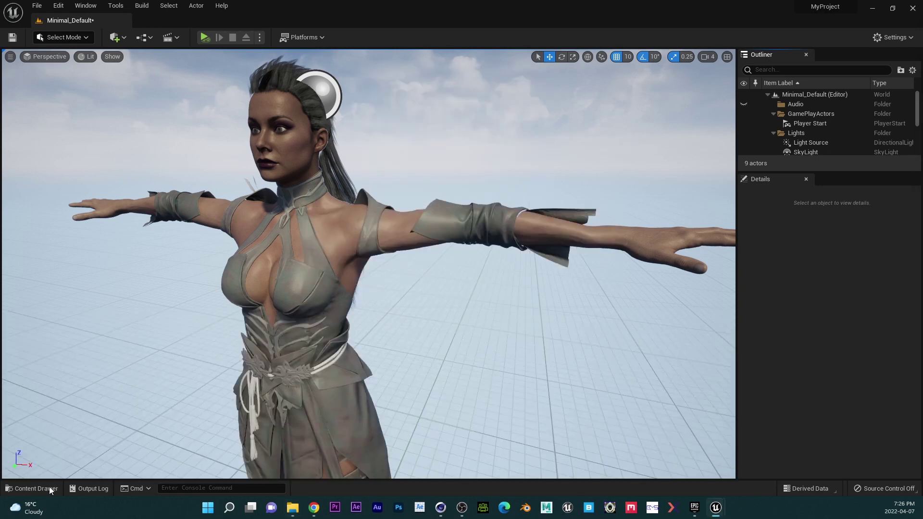
Open the imported ME_SITTING animation and examine how it plays on the puppet mesh
click(46, 488)
double_click(635, 369)
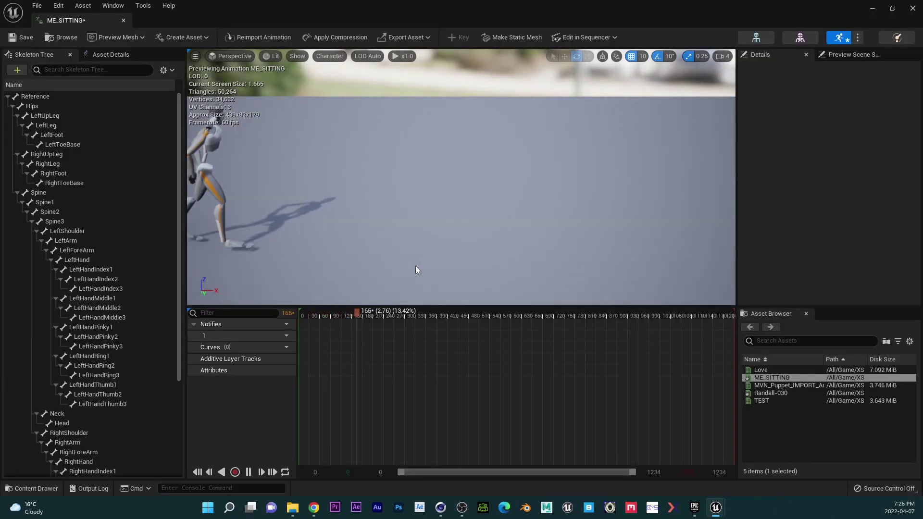
right_drag(416, 266, 413, 246)
right_drag(470, 207, 663, 170)
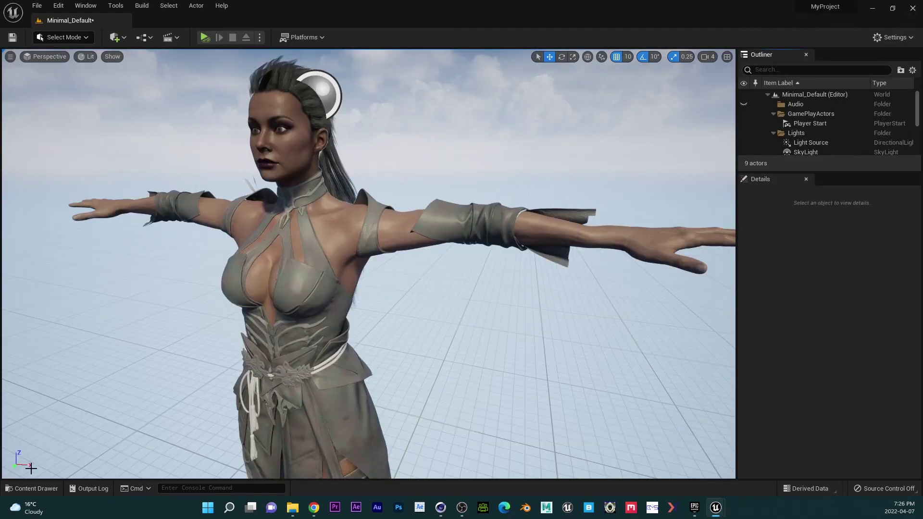
Open the XSEN_IK rig asset from the XSEN content folder
click(10, 489)
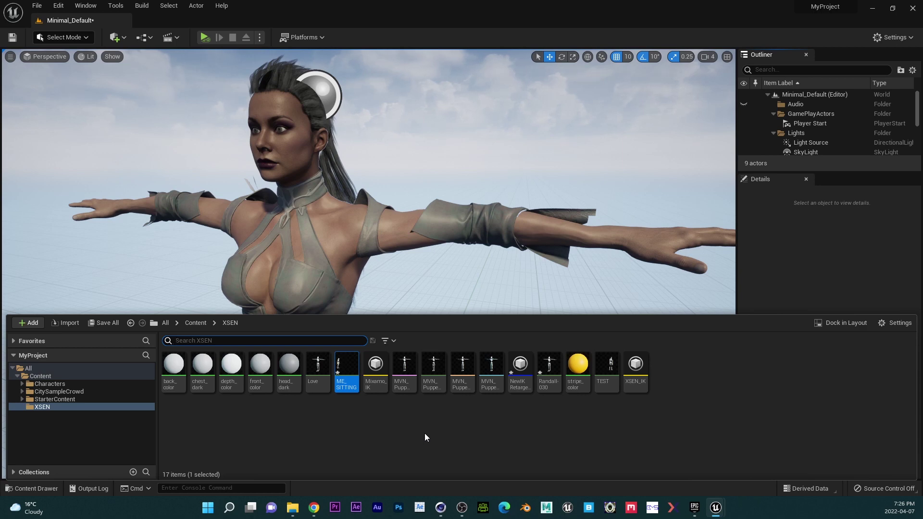
click(410, 442)
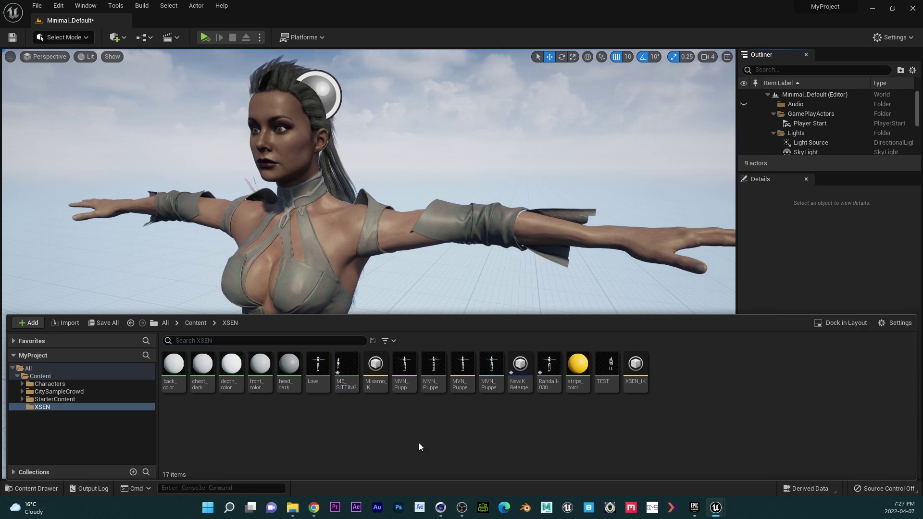
right_click(420, 443)
mouse_move(508, 263)
click(342, 461)
click(637, 389)
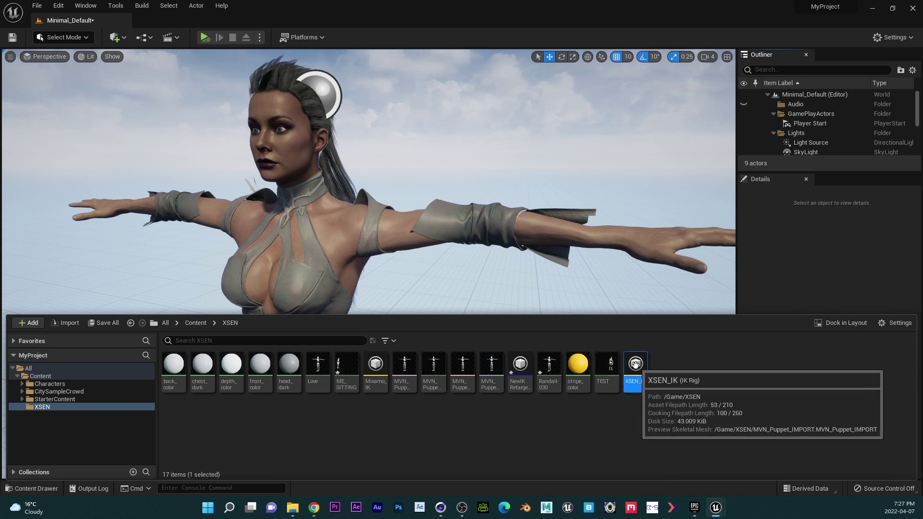
double_click(637, 388)
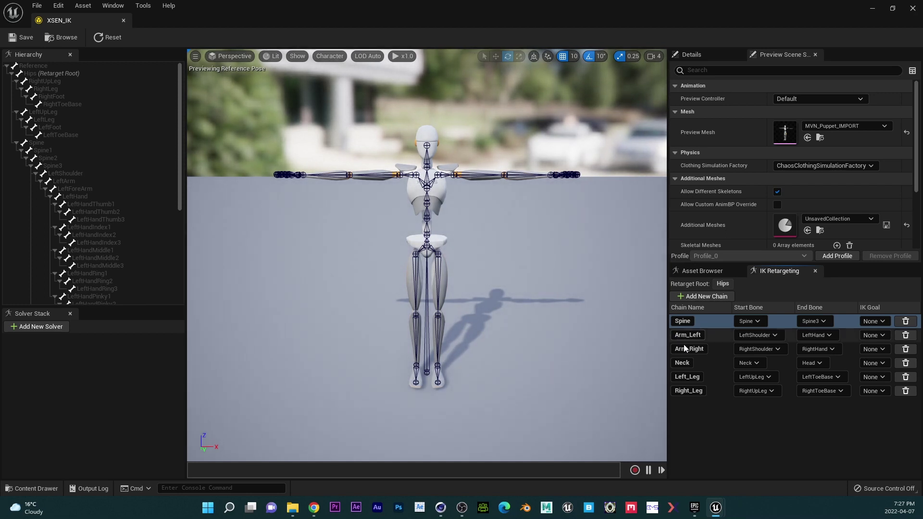
Delete all six existing retarget chains from the XSEN_IK rig and clear its retarget root
click(904, 323)
click(904, 322)
click(904, 322)
click(904, 322)
click(904, 322)
click(904, 322)
right_click(65, 75)
click(99, 231)
click(168, 228)
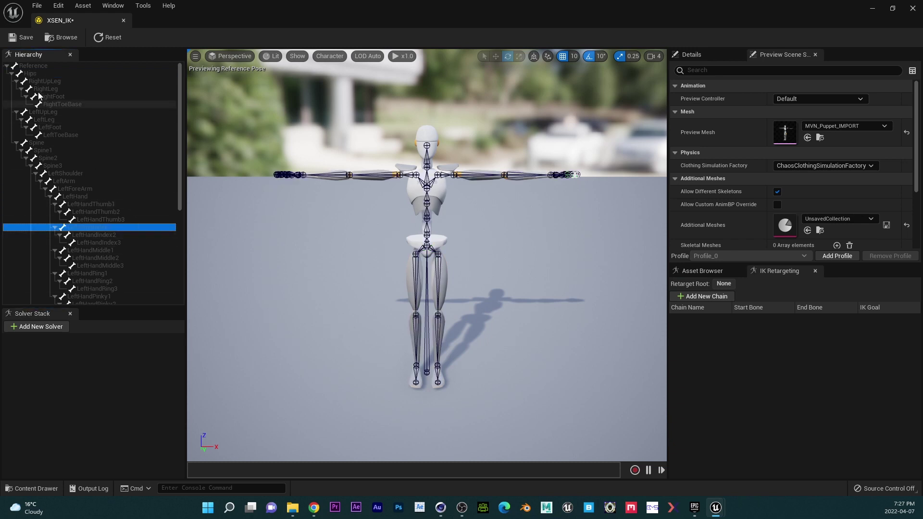
Set the Hips bone as the retarget root of the XSEN_IK rig
click(35, 73)
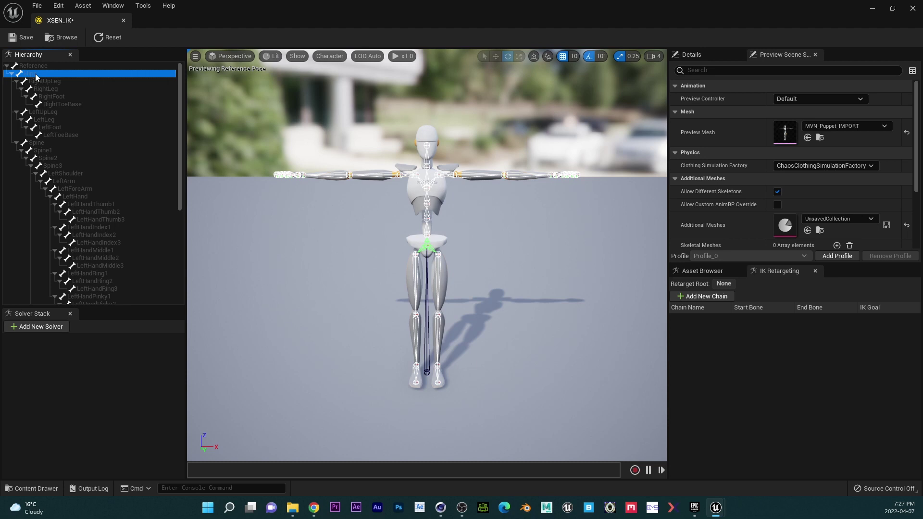
right_click(35, 75)
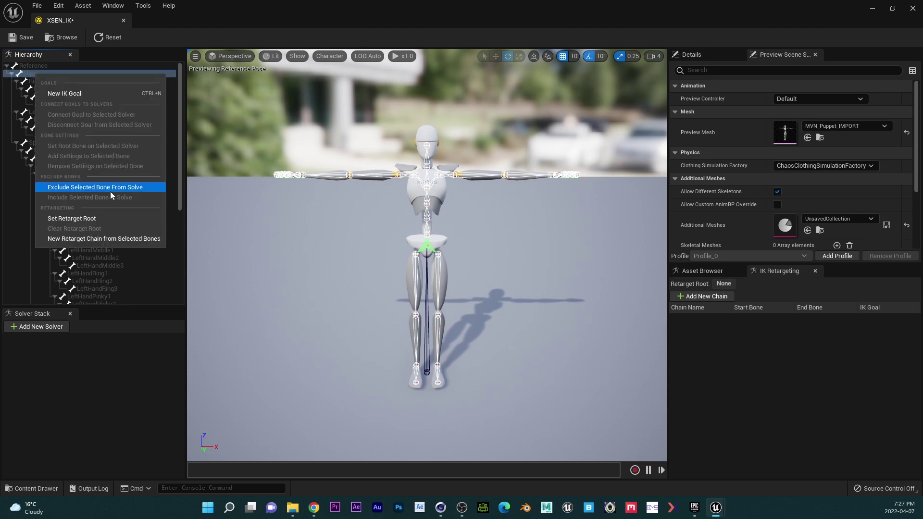
click(93, 220)
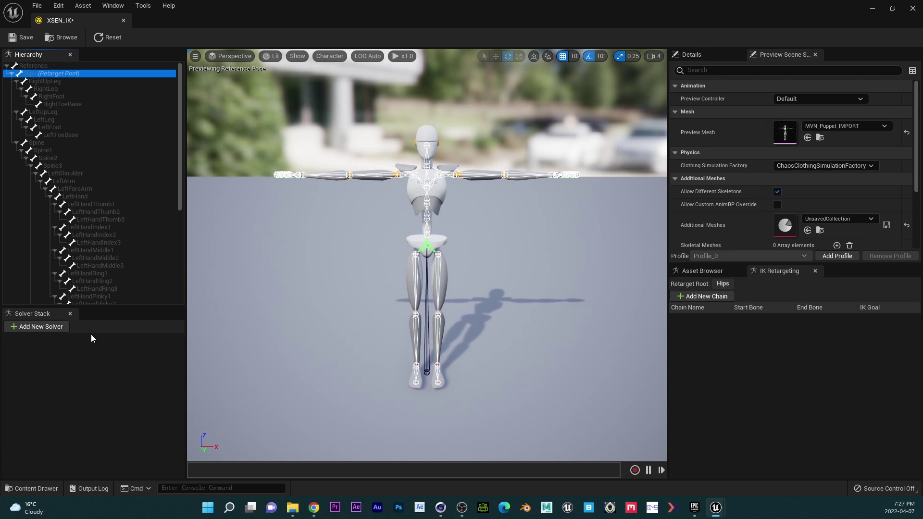
Add six new empty retarget chains to the XSEN_IK rig
click(707, 296)
click(707, 297)
click(707, 297)
click(707, 297)
click(707, 297)
click(707, 297)
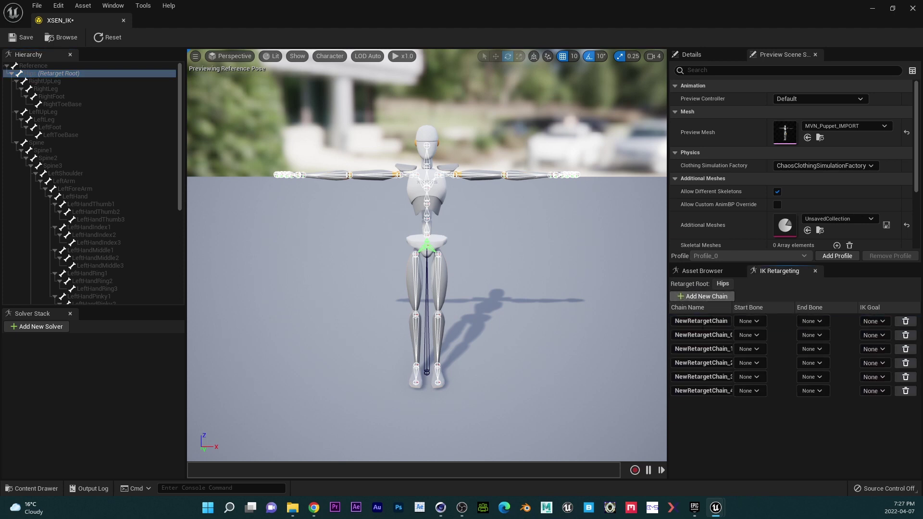
Rename the first two retarget chains of the XSEN_IK rig as Spine and Neck
click(701, 320)
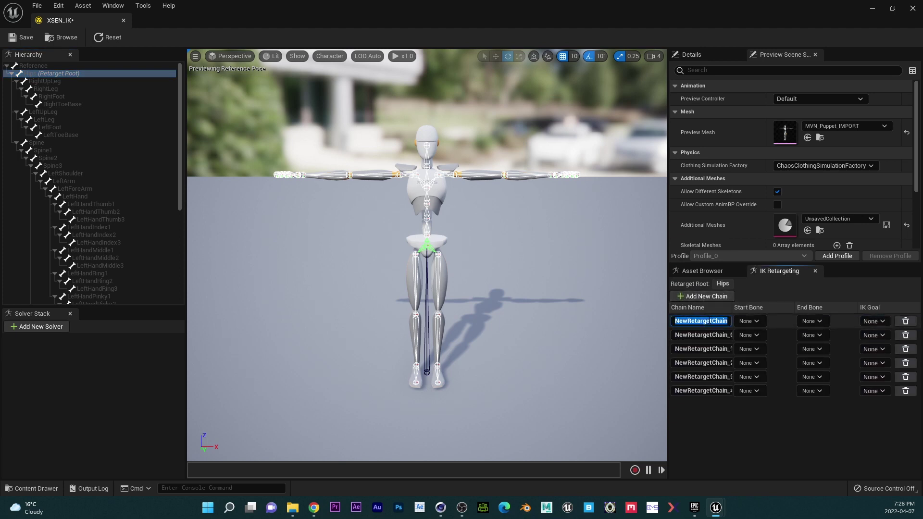
text(Spine)
key(Return)
click(718, 336)
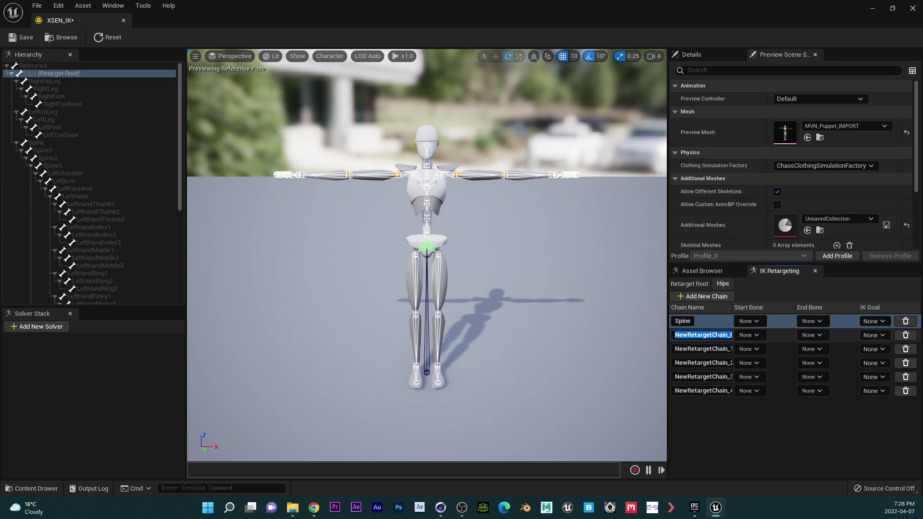
text(Neck)
key(Return)
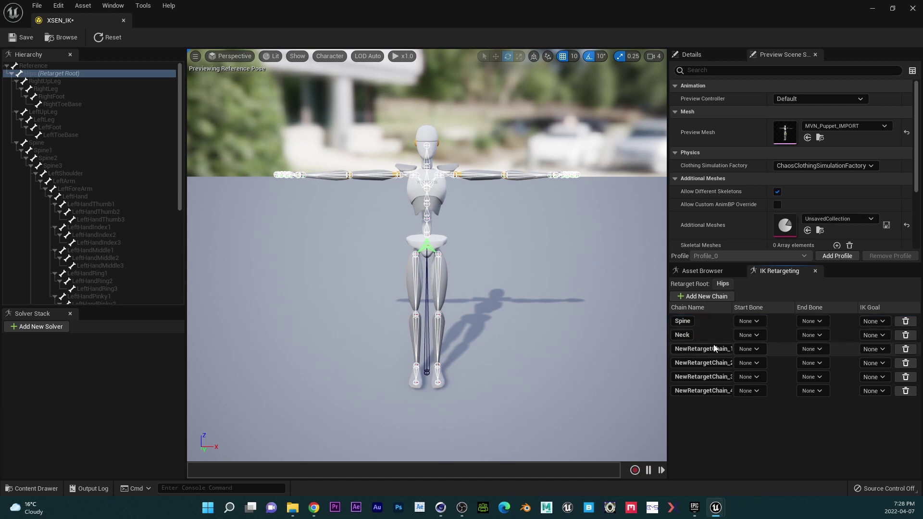
Rename the third and fourth retarget chains as Left_Arm and Right_Arm
click(715, 349)
click(713, 348)
text(R)
key(BackSpace)
key(BackSpace)
text(Left_Arm)
key(Return)
double_click(712, 362)
text(Right_A)
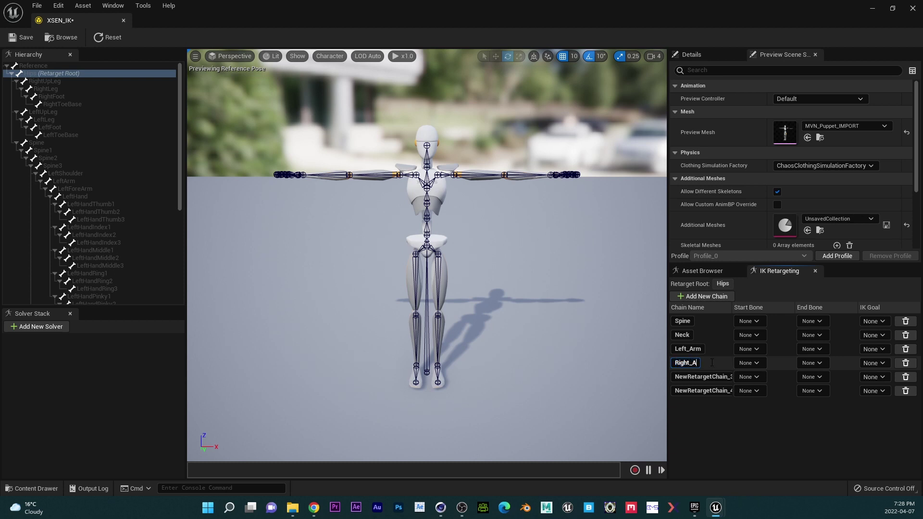
key(Return)
Rename the fifth and sixth retarget chains as Left_Leg and Right_Leg
double_click(713, 377)
text(Let_Leg)
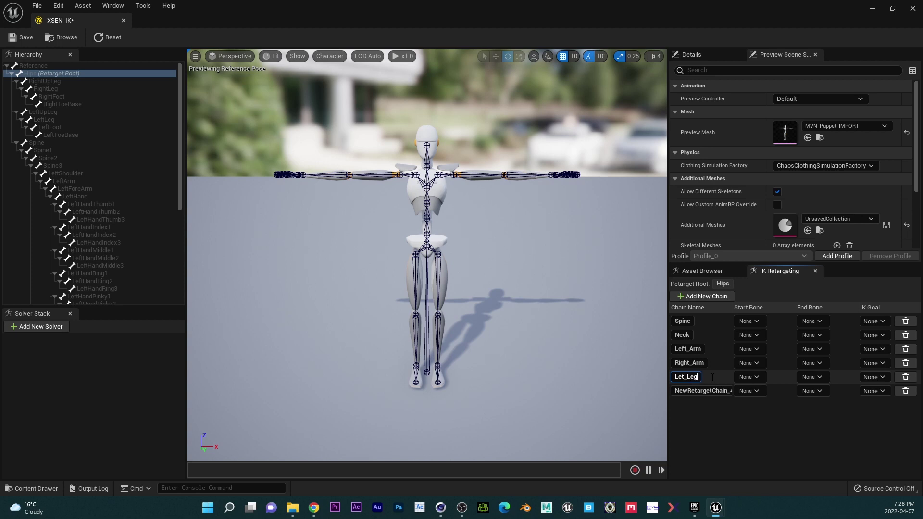
key(Return)
double_click(714, 391)
text(Right_R)
key(BackSpace)
text(Leg)
click(683, 379)
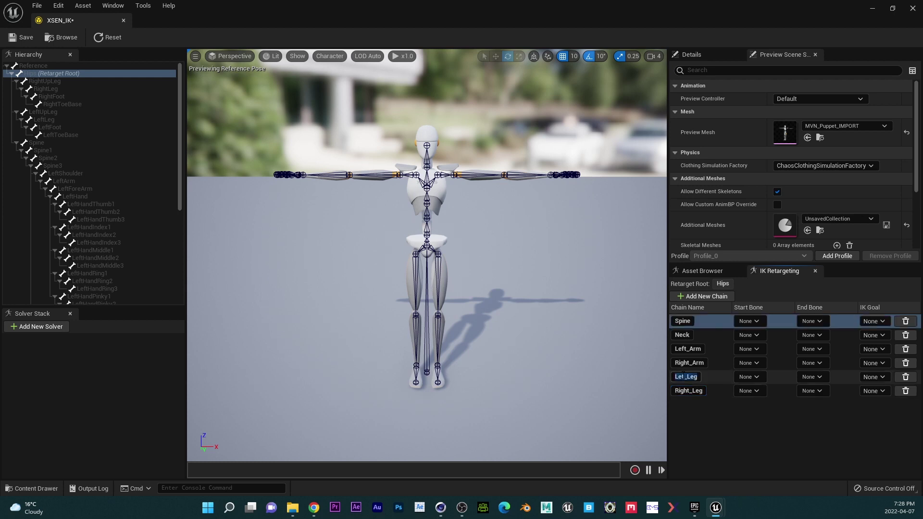
double_click(688, 377)
text(Left_Leg)
key(Return)
click(721, 448)
Set the Spine chain to start at the Spine bone and end at Spine3
click(749, 321)
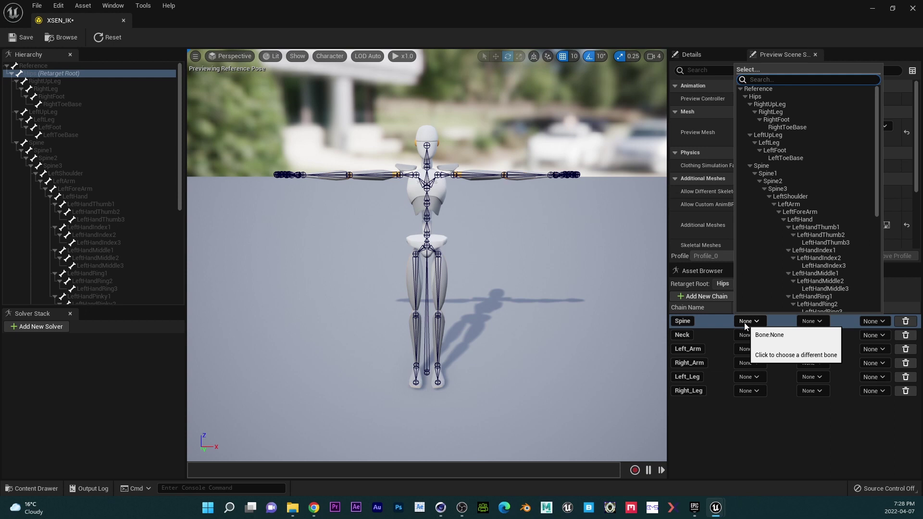
click(770, 165)
click(810, 321)
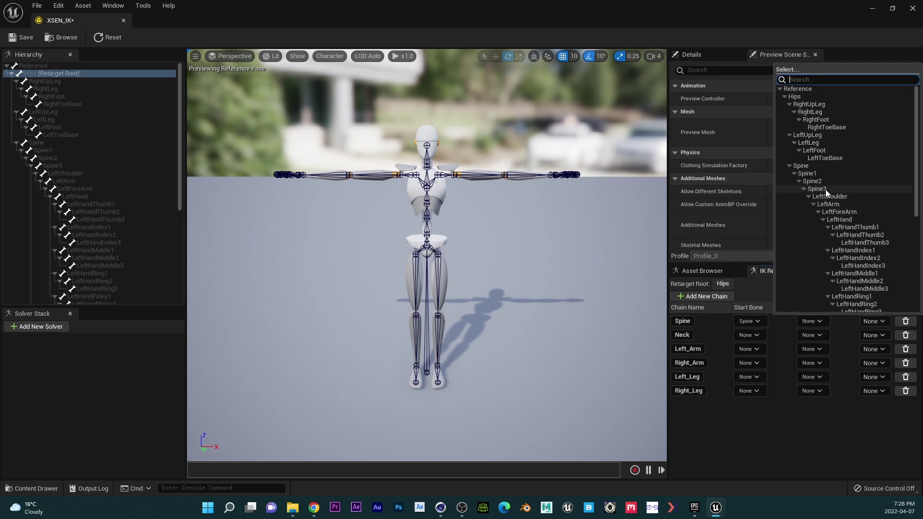
click(826, 189)
Set the Neck chain to start at the Neck bone and end at Head
click(747, 335)
scroll(820, 180, down, 3)
scroll(821, 181, down, 6)
click(813, 312)
click(817, 339)
scroll(828, 269, down, 10)
click(824, 322)
Set the Left_Arm chain to start at LeftShoulder and end at LeftHand
click(748, 349)
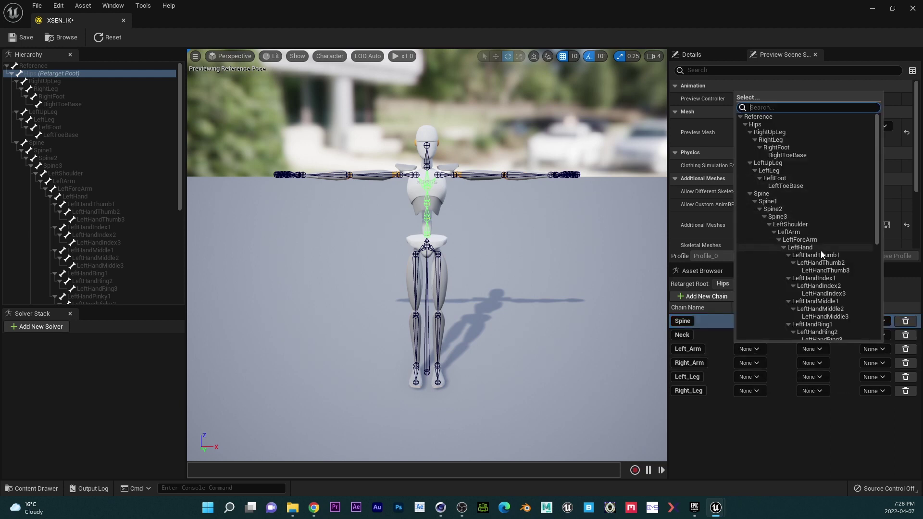
click(791, 224)
click(799, 348)
click(799, 248)
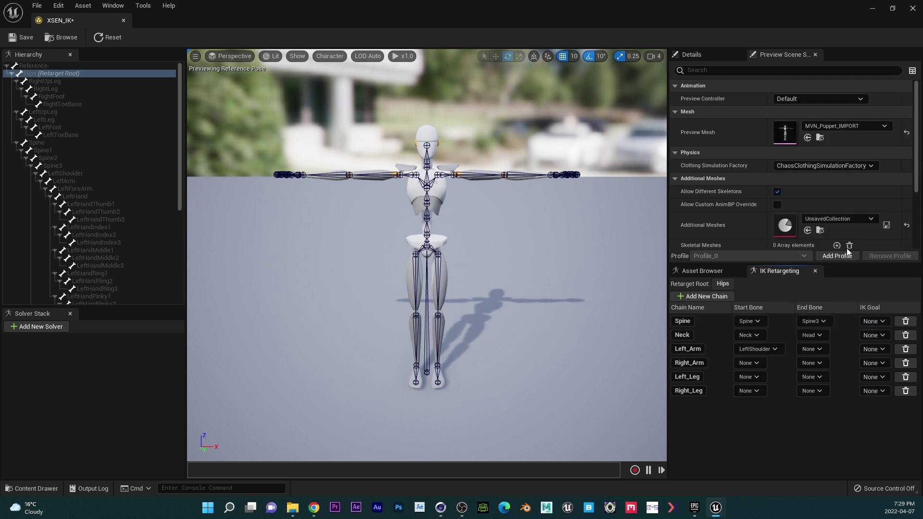
click(821, 350)
scroll(843, 216, down, 3)
click(799, 419)
Set the Right_Arm chain to start at RightShoulder and end at RightHand
click(757, 364)
scroll(819, 264, down, 5)
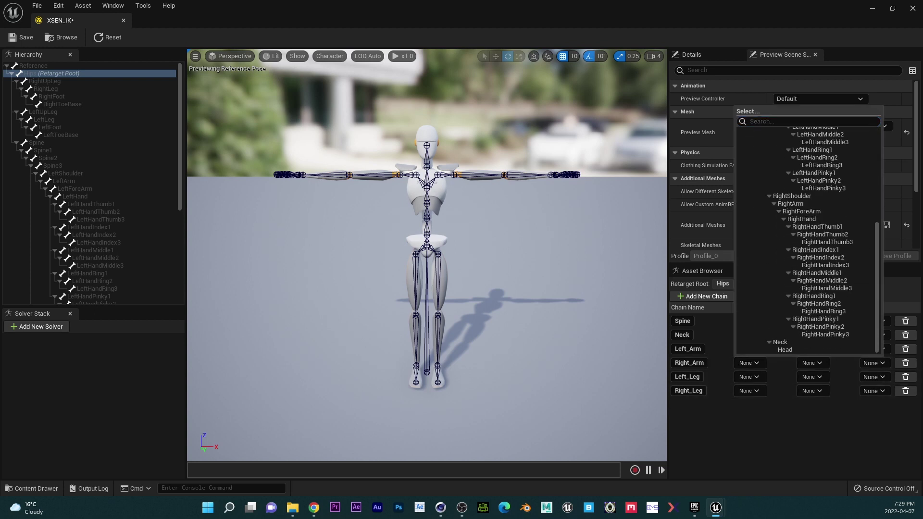
click(817, 207)
click(813, 363)
scroll(837, 299, down, 6)
click(846, 221)
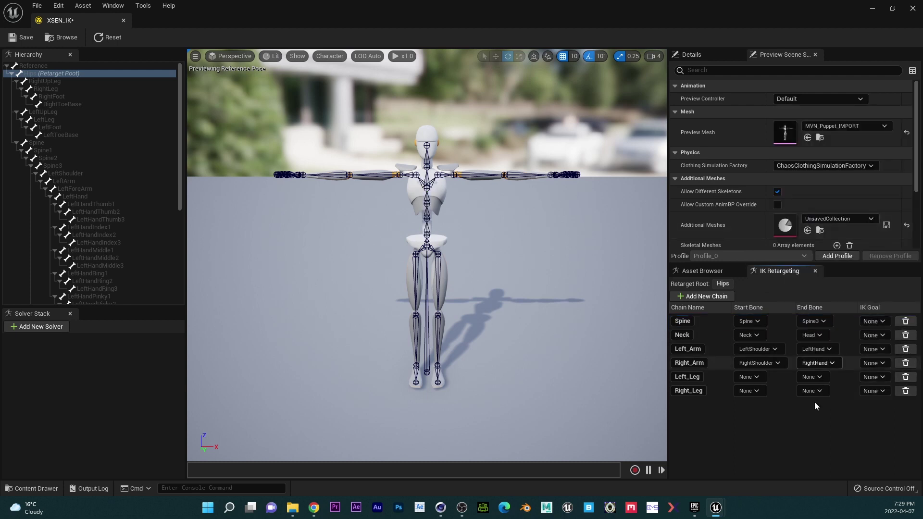
Set the Left_Leg chain to start at LeftUpLeg and end at LeftToeBase
click(753, 379)
scroll(818, 290, down, 3)
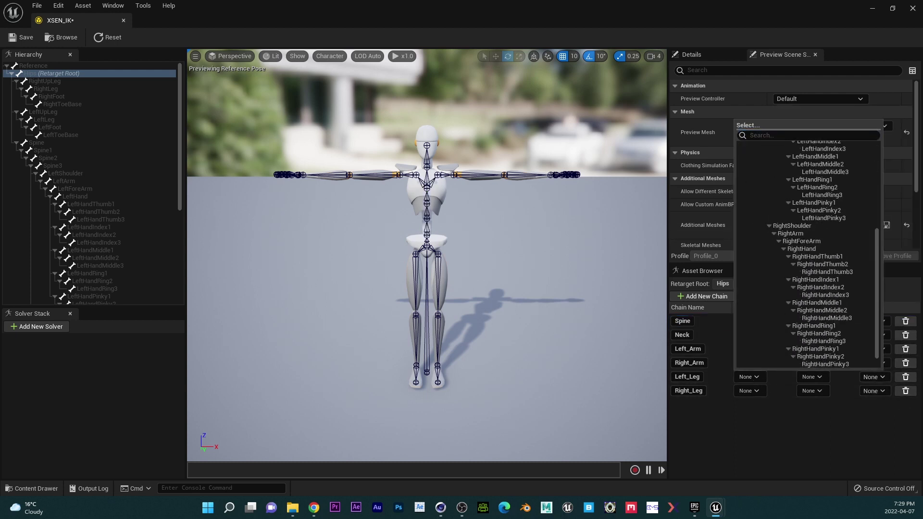
scroll(799, 264, up, 3)
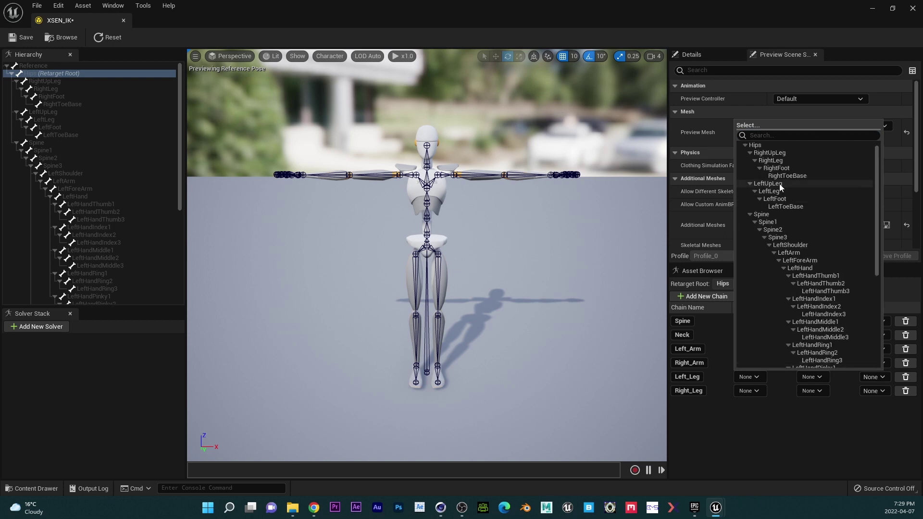
click(768, 183)
click(812, 377)
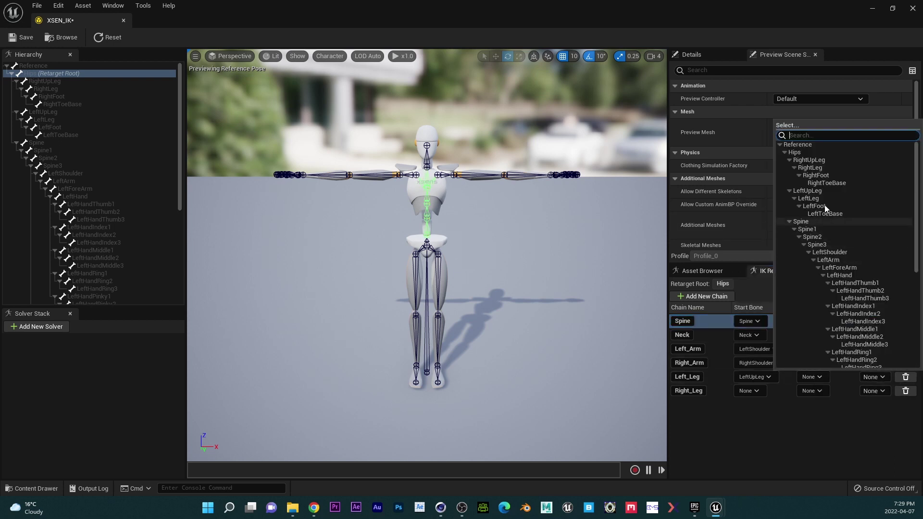
click(831, 215)
Set the Right_Leg chain to start at RightUpLeg and end at RightToeBase
click(748, 391)
click(803, 174)
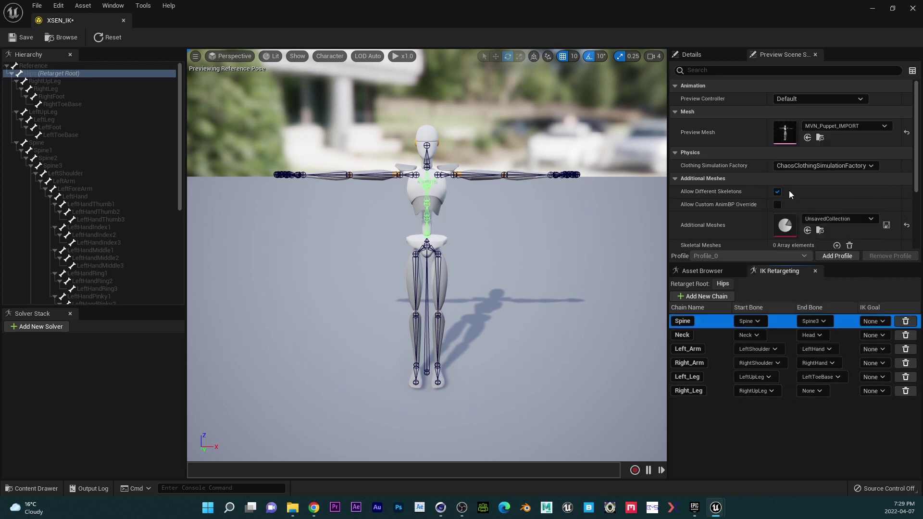
click(814, 391)
click(832, 202)
click(817, 391)
click(830, 197)
Save and close the XSEN_IK rig, returning to the assets of the XSEN content folder
click(18, 40)
click(912, 8)
click(32, 489)
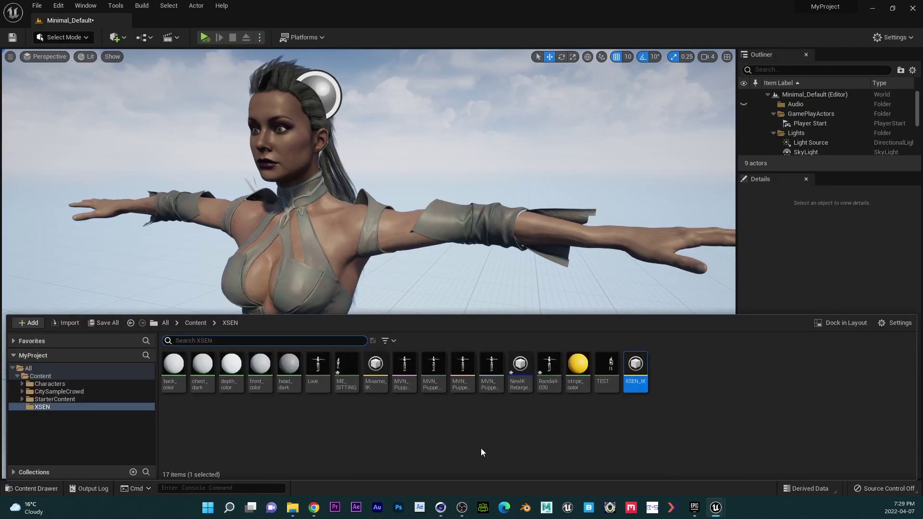
right_click(360, 448)
mouse_move(412, 271)
mouse_move(414, 439)
click(327, 436)
Open the Mixamo_IK rig asset and delete its existing retarget chains
double_click(376, 376)
click(897, 321)
click(897, 321)
click(897, 321)
click(897, 320)
click(897, 321)
click(897, 321)
Reopen the XSEN_IK rig from the XSEN folder alongside the Mixamo_IK rig for reference
click(871, 8)
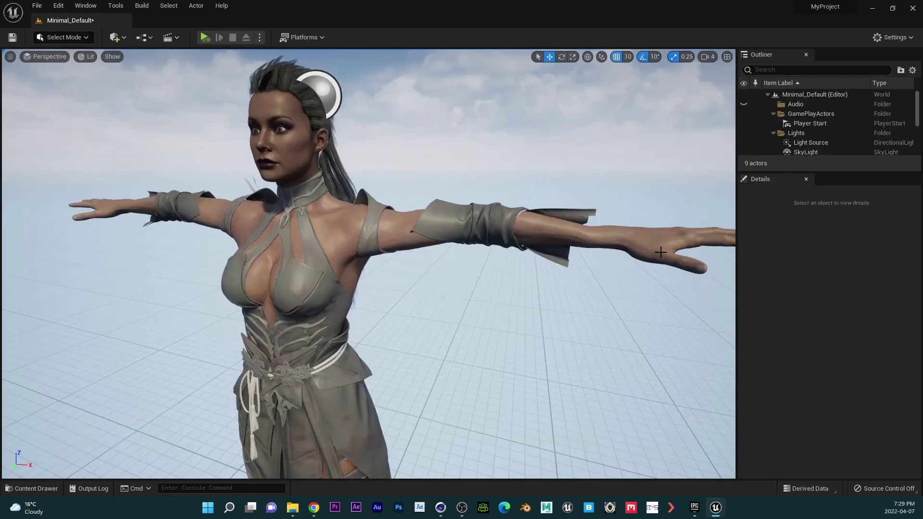
click(31, 489)
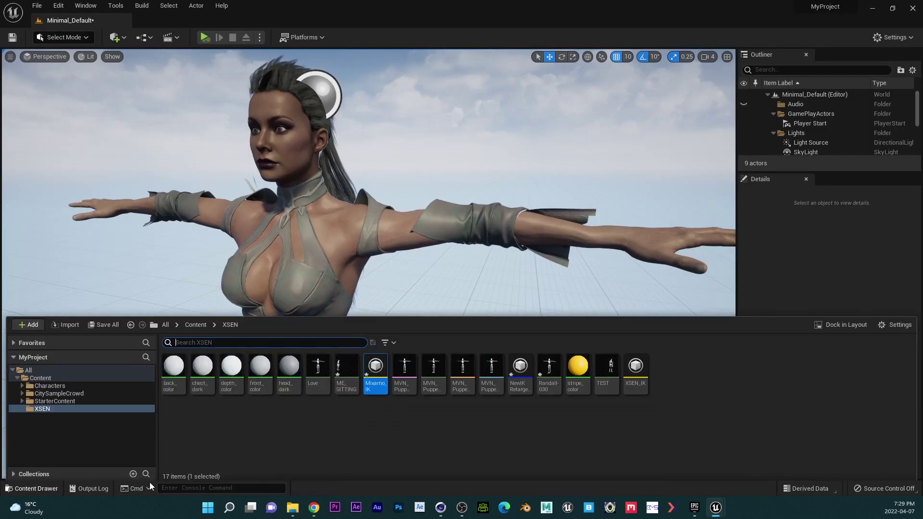
double_click(634, 375)
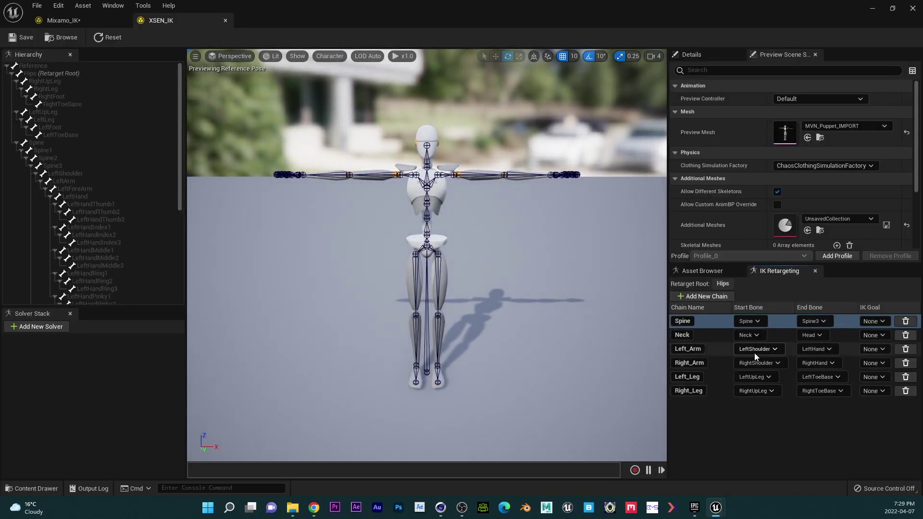
click(699, 430)
Set the mixamorig_Hips bone as the retarget root of the Mixamo_IK rig
click(62, 21)
click(55, 66)
right_click(55, 64)
click(111, 219)
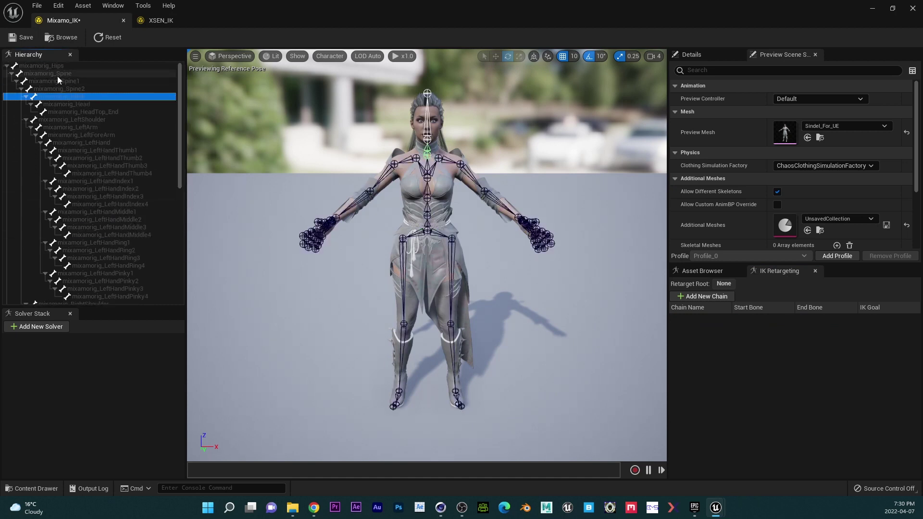
click(54, 65)
right_click(54, 65)
click(123, 210)
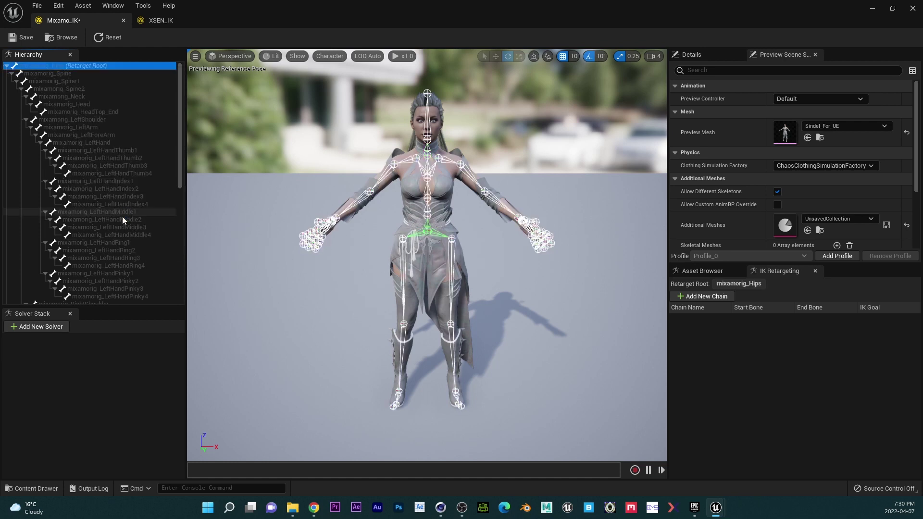
Add six new empty retarget chains to the Mixamo_IK rig, matching the chains in XSEN_IK
click(704, 296)
click(704, 296)
click(705, 297)
click(704, 296)
click(705, 296)
click(704, 297)
click(154, 20)
click(61, 21)
Rename the first two Mixamo_IK chains as Spine and Neck, matching the XSEN_IK names
click(697, 321)
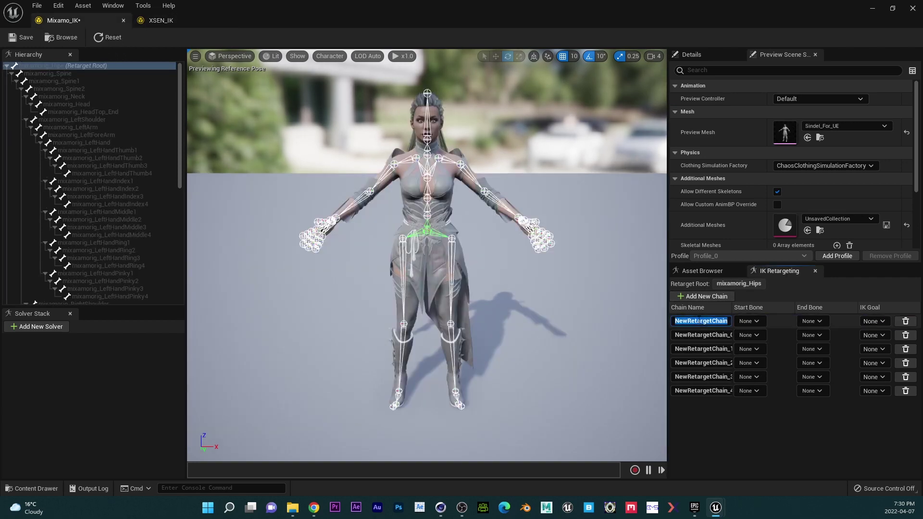
text(Spine)
key(Return)
click(158, 24)
click(87, 17)
click(702, 335)
key(Return)
Copy the Left_Arm and Right_Arm names from XSEN_IK onto the third and fourth Mixamo_IK chains
click(159, 20)
click(689, 349)
key(ctrl+c)
click(63, 20)
key(ctrl+v)
key(Return)
click(178, 20)
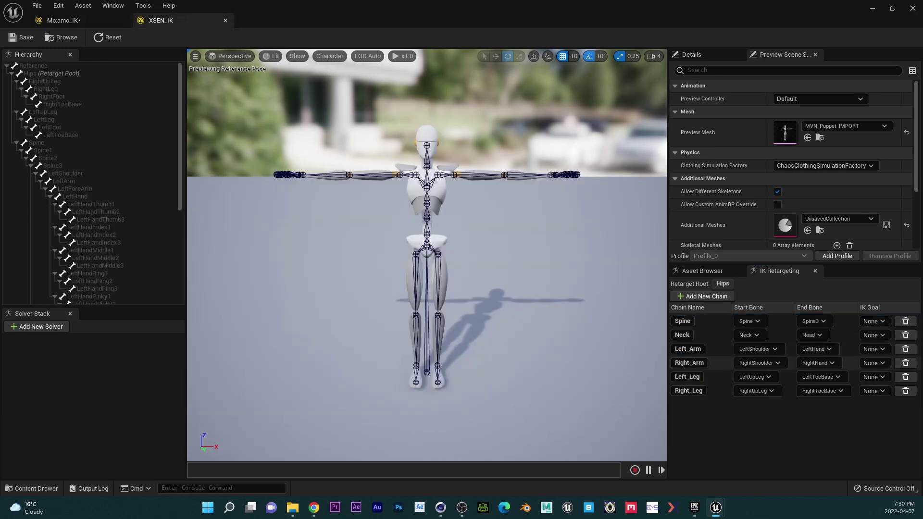
click(57, 20)
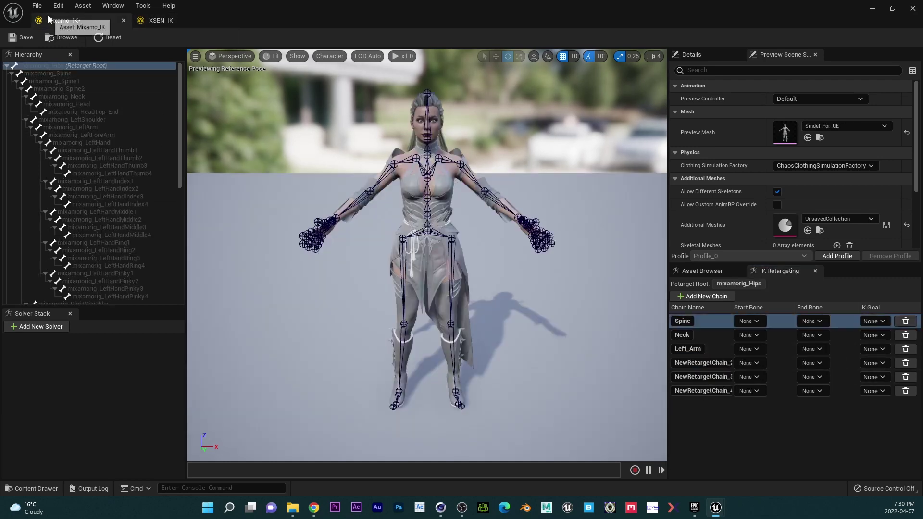
Copy the Left_Leg and Right_Leg names from XSEN_IK onto the last two Mixamo_IK chains
click(161, 21)
click(96, 21)
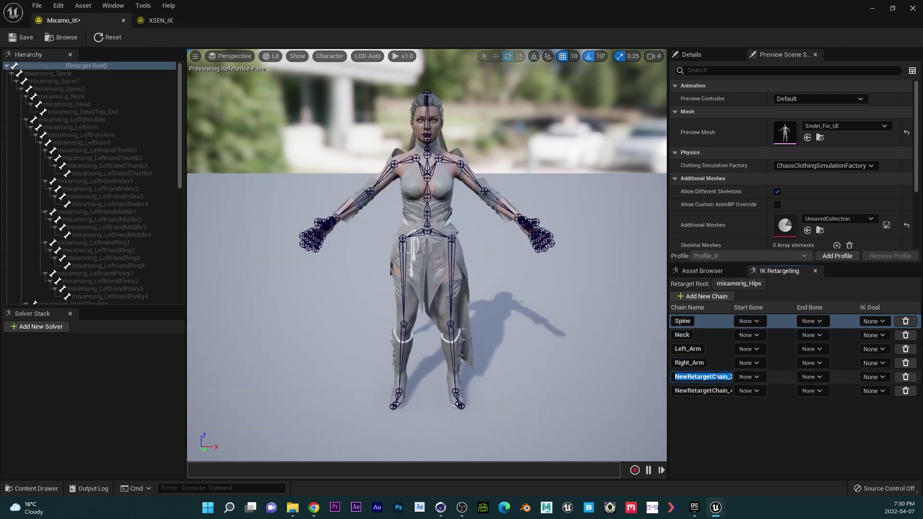
text(Left_Leg)
key(Return)
click(164, 20)
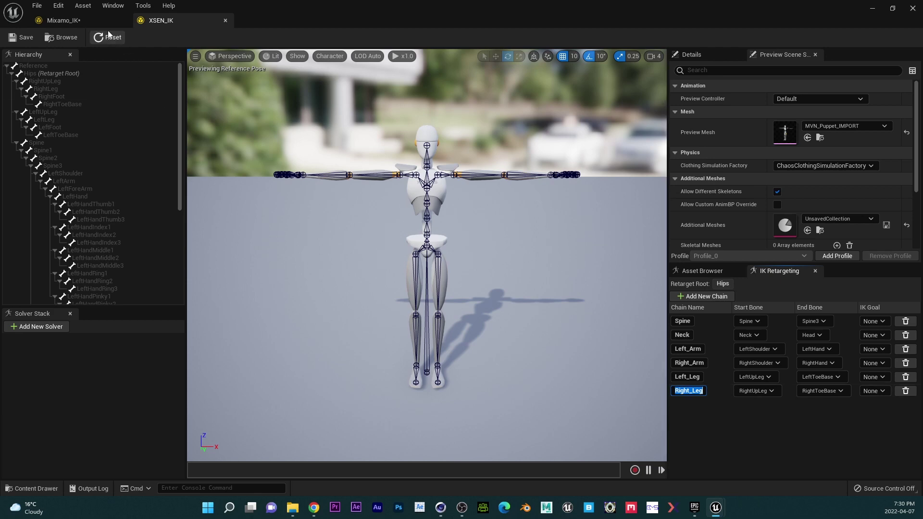
click(96, 21)
text(Right_Leg)
key(Return)
Set the Mixamo_IK Spine chain to run from mixamorig_Spine to mixamorig_Spine2
click(753, 322)
click(788, 99)
click(813, 321)
click(857, 114)
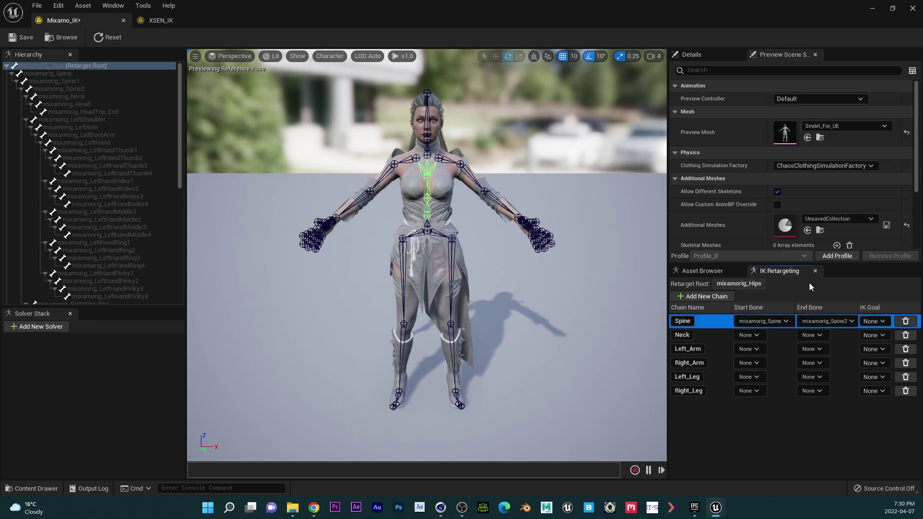
Set the Mixamo_IK Neck chain to run from mixamorig_Neck to mixamorig_Head
click(749, 336)
click(827, 119)
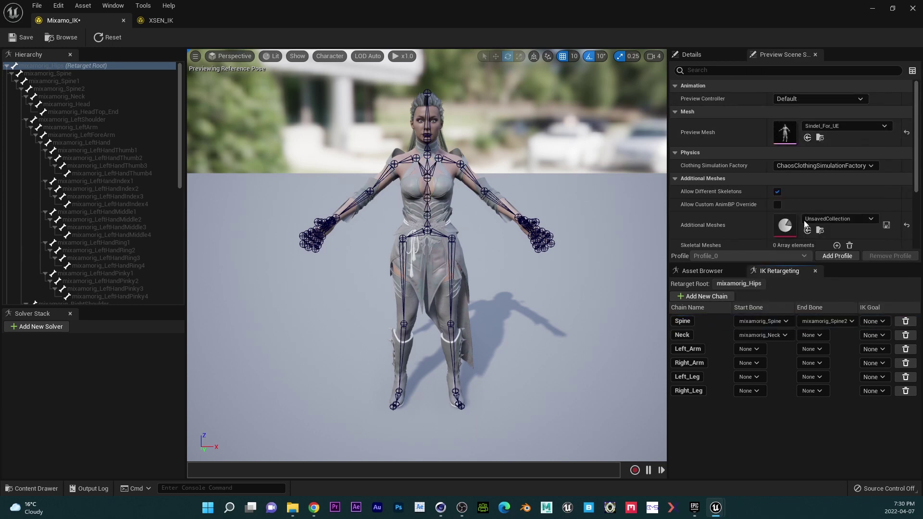
click(812, 335)
click(866, 143)
Set the Mixamo_IK Left_Arm chain to run from mixamorig_LeftShoulder to mixamorig_LeftHand
click(749, 350)
click(849, 170)
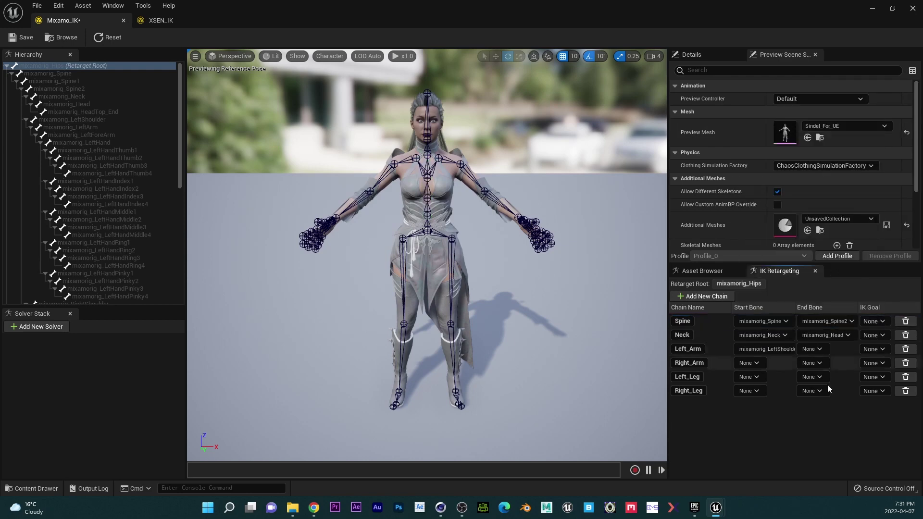
click(813, 349)
click(861, 194)
Set the Mixamo_IK Right_Arm chain to run from mixamorig_RightShoulder to mixamorig_RightHand
click(750, 363)
right_drag(824, 289, 823, 130)
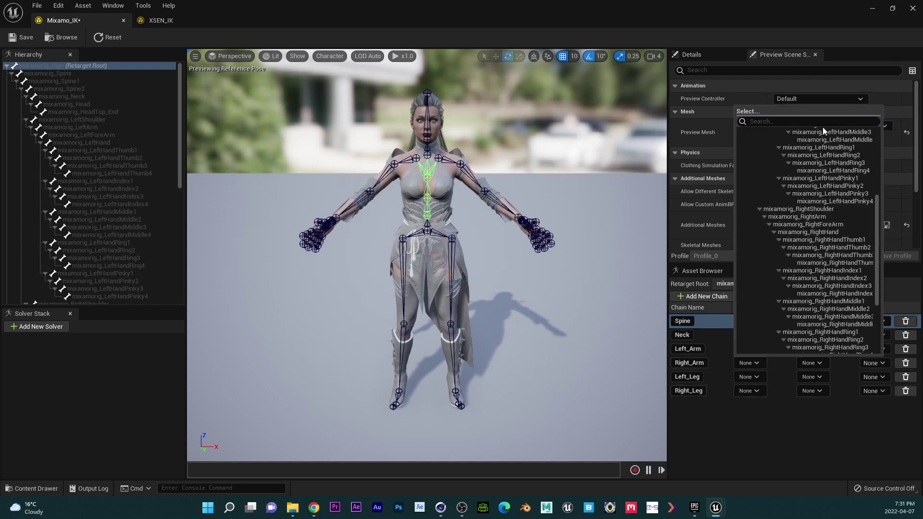
click(798, 209)
click(812, 363)
scroll(861, 289, down, 5)
click(849, 230)
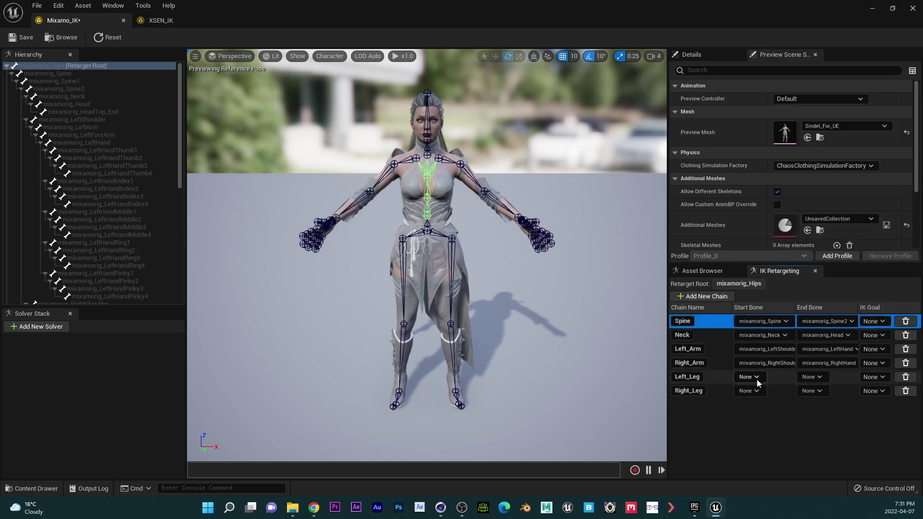
Set the Mixamo_IK Left_Leg chain to run from mixamorig_LeftUpLeg to mixamorig_LeftToeBase
click(748, 377)
scroll(808, 289, down, 5)
scroll(805, 250, down, 5)
click(808, 294)
click(813, 377)
scroll(841, 289, down, 10)
click(856, 320)
Set the Mixamo_IK Right_Leg chain to run from mixamorig_RightUpLeg to mixamorig_RightToeBase, and save the rig
click(751, 391)
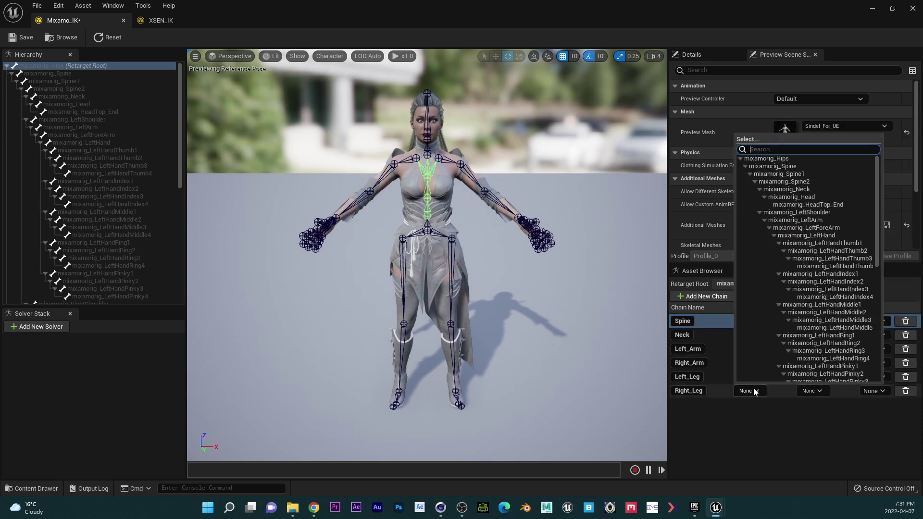
scroll(783, 243, down, 10)
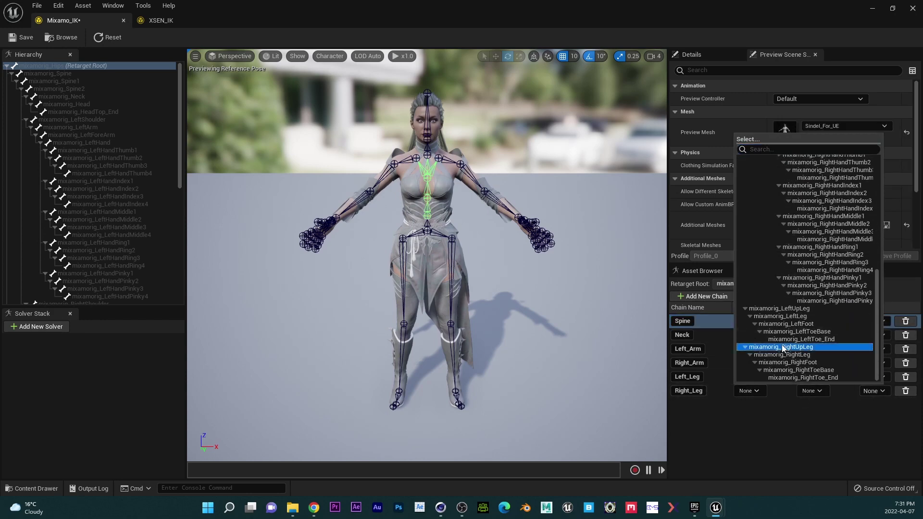
click(780, 347)
click(812, 390)
scroll(868, 347, down, 2)
scroll(868, 347, up, 2)
click(813, 391)
scroll(832, 336, down, 10)
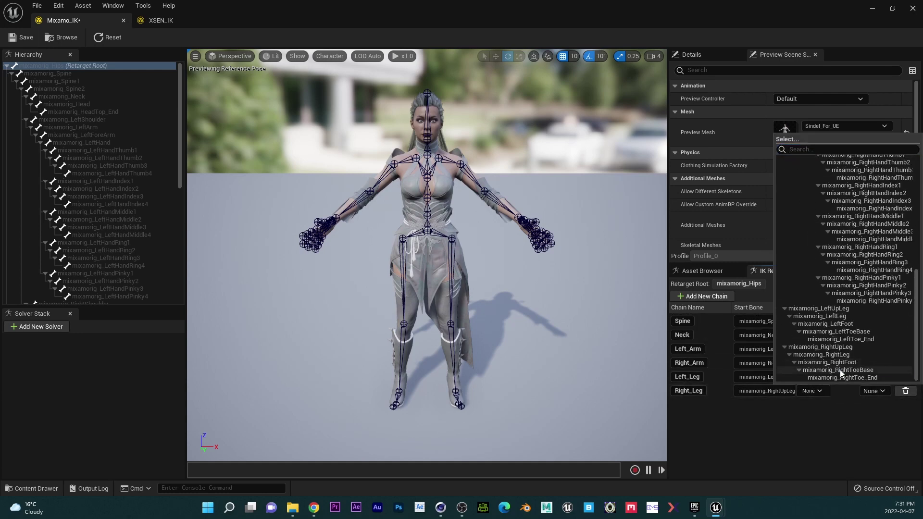
click(836, 371)
click(21, 39)
click(913, 8)
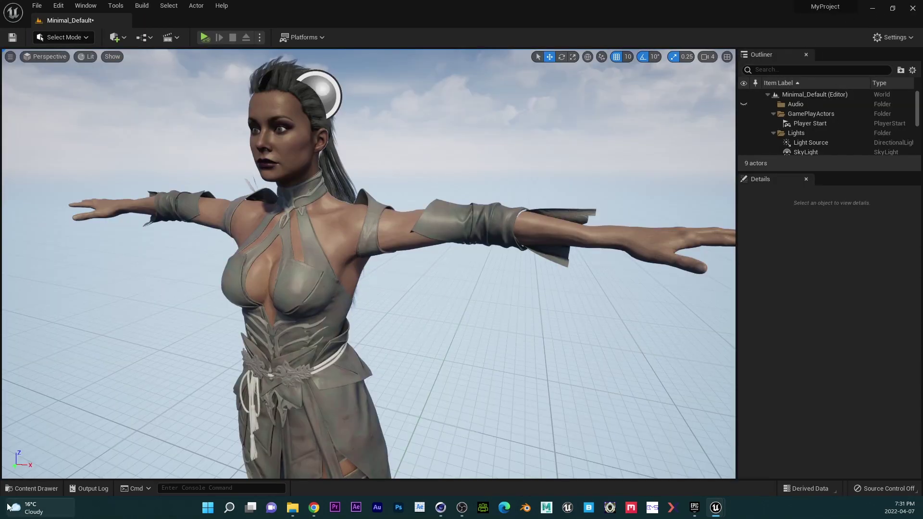
click(32, 489)
right_click(428, 440)
mouse_move(506, 258)
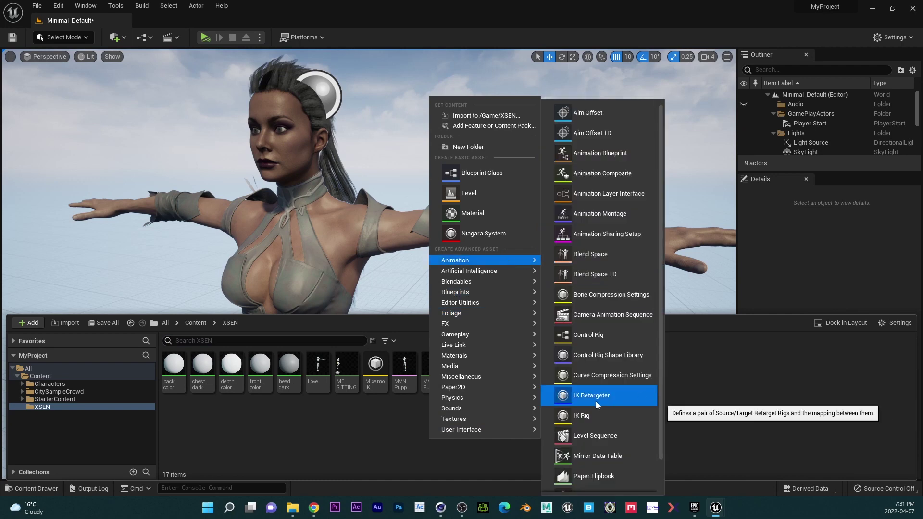
click(334, 445)
Check the existing NewIKRetargeter asset in the XSEN folder and delete it
double_click(524, 367)
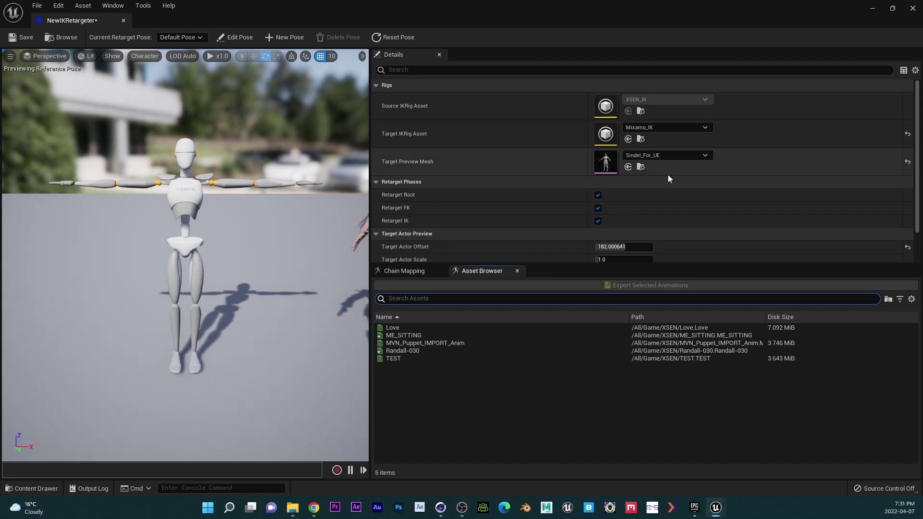
click(914, 8)
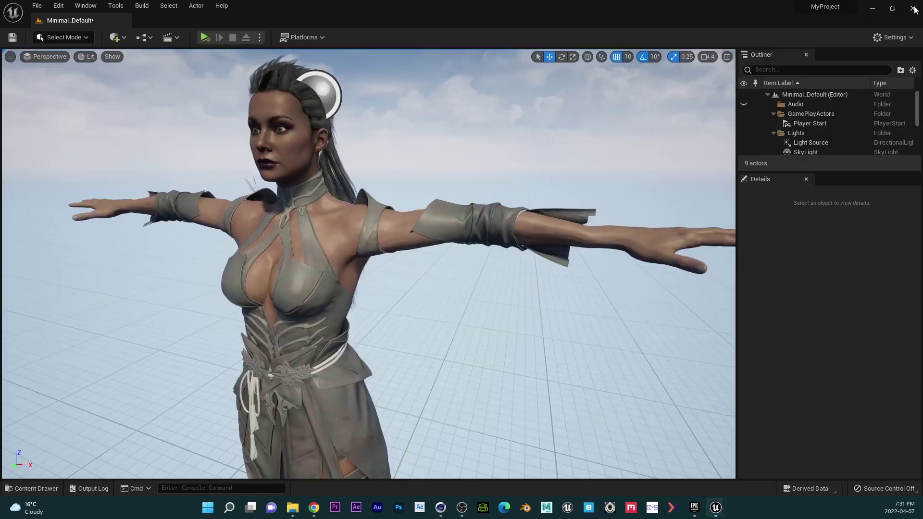
click(32, 489)
click(520, 367)
key(Delete)
click(414, 405)
Create an IK Retargeter in the XSEN folder with XSEN_IK as its source rig and name it Rtargeter
right_click(442, 433)
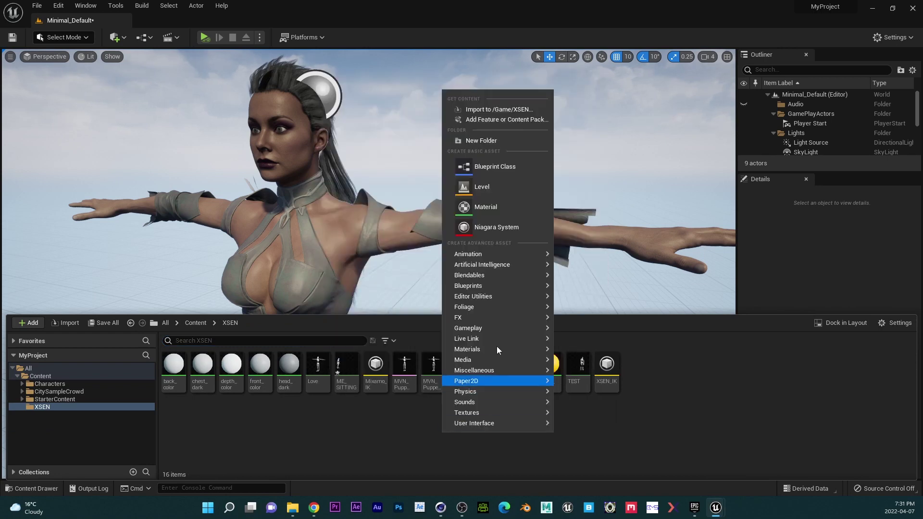
mouse_move(522, 252)
click(611, 397)
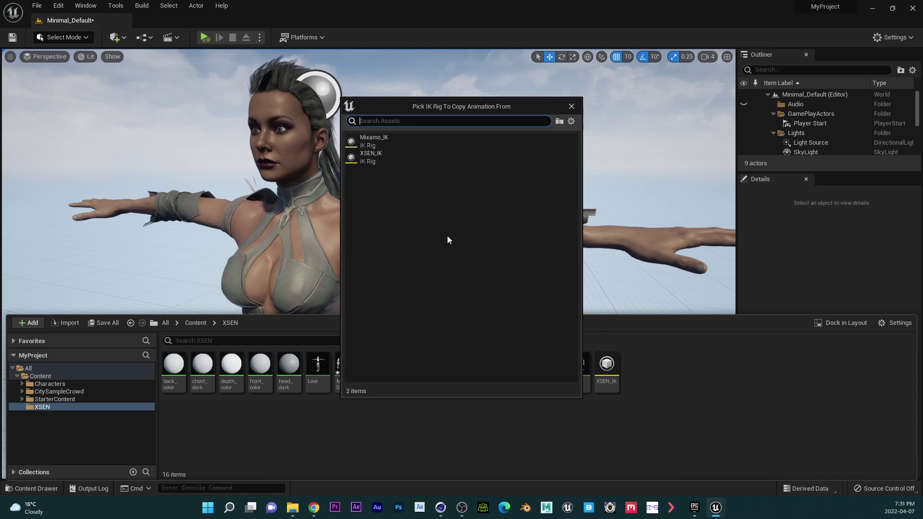
click(366, 156)
text(Retarge)
text(ter)
key(Return)
Open the Rtargeter asset and set its target IK Rig to Mixamo_IK
double_click(549, 371)
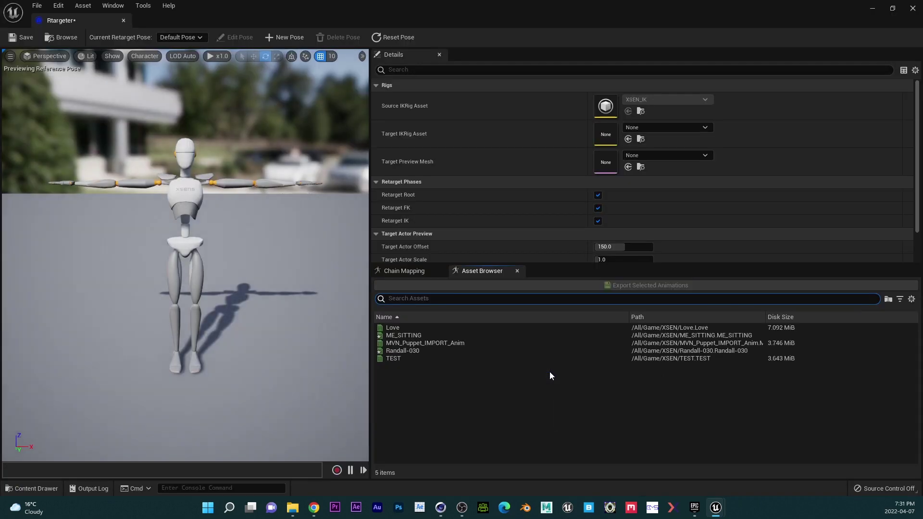
middle_drag(252, 230, 128, 224)
mouse_move(128, 224)
right_down()
mouse_move(82, 217)
mouse_move(122, 215)
right_up()
click(659, 128)
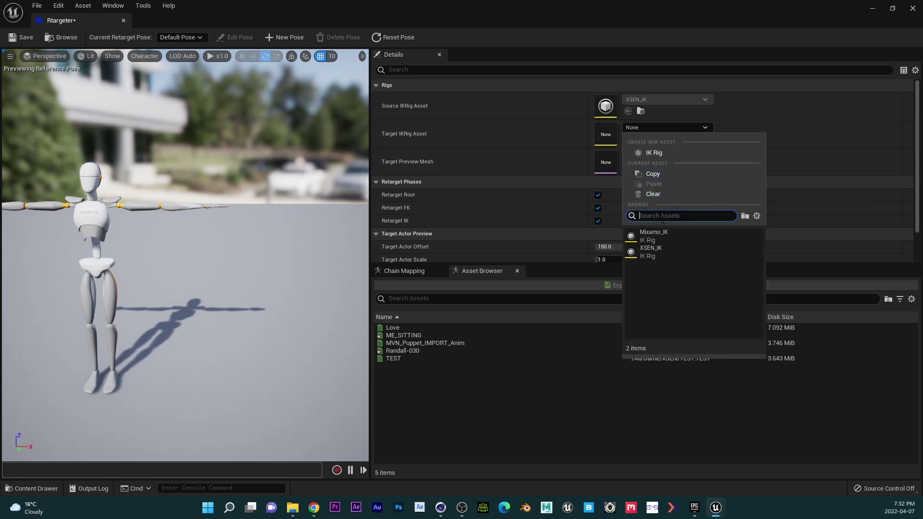
click(655, 234)
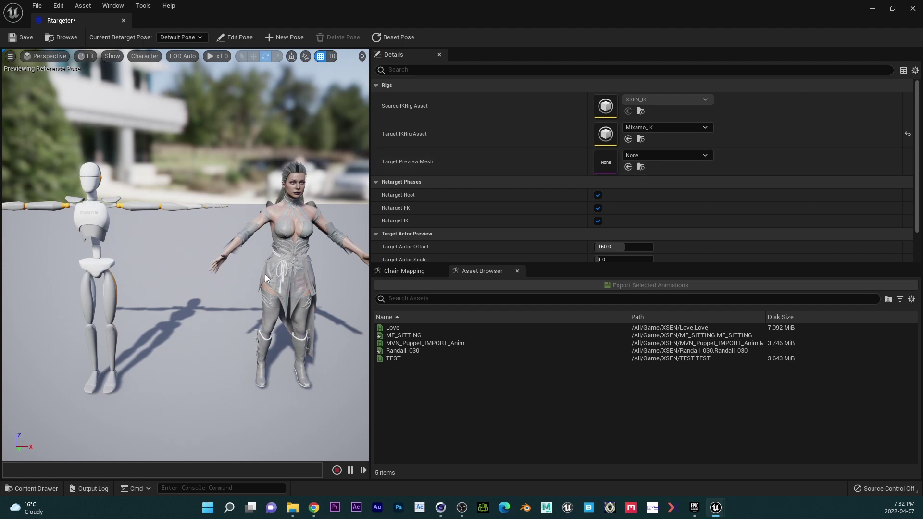
Set the retargeter's target preview mesh to Sindel_For_UE
right_drag(288, 239, 250, 226)
middle_drag(259, 277, 322, 269)
drag(272, 281, 275, 282)
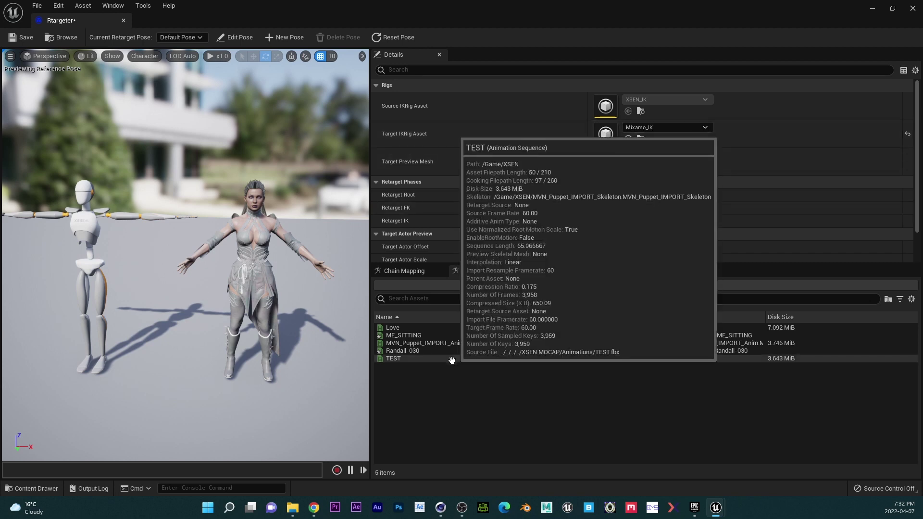
click(683, 155)
text(sind)
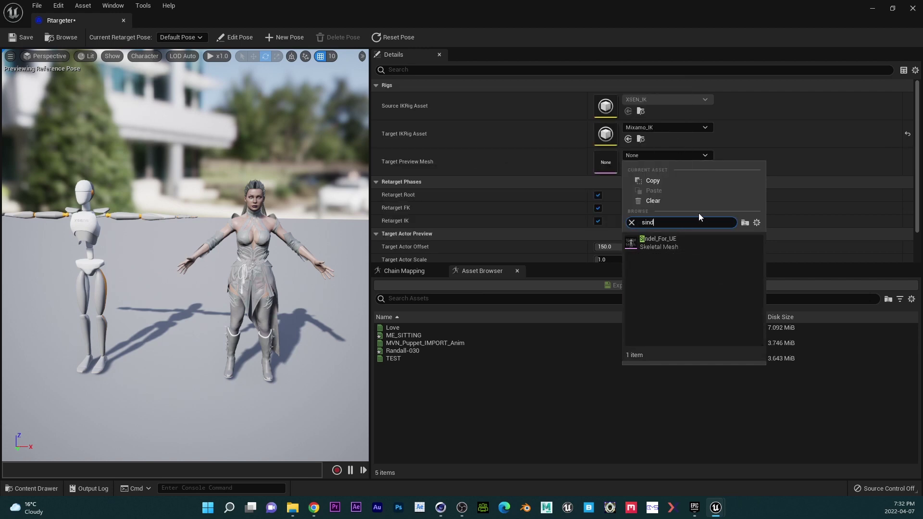
click(674, 239)
Preview the ME_SITTING animation on both characters, check the chain mapping, and return playback to the first frame
click(411, 335)
click(406, 271)
right_drag(184, 325, 270, 318)
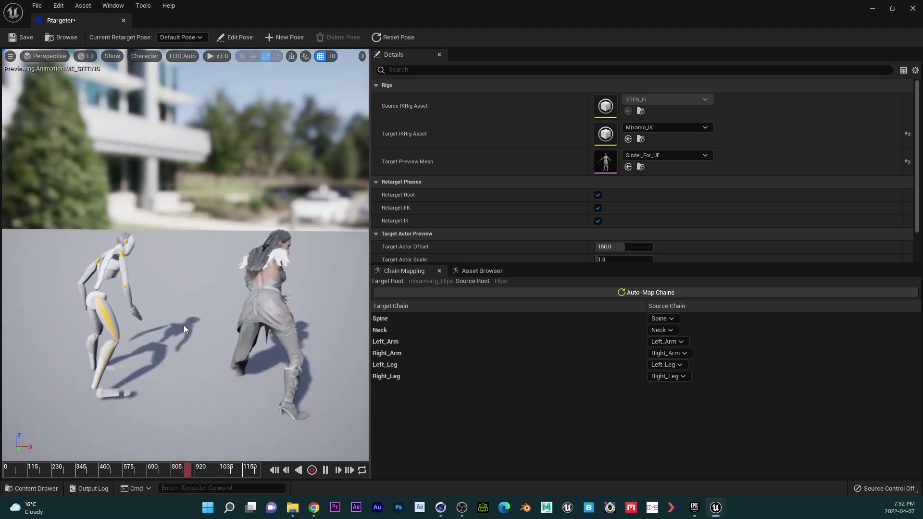
click(325, 470)
click(274, 470)
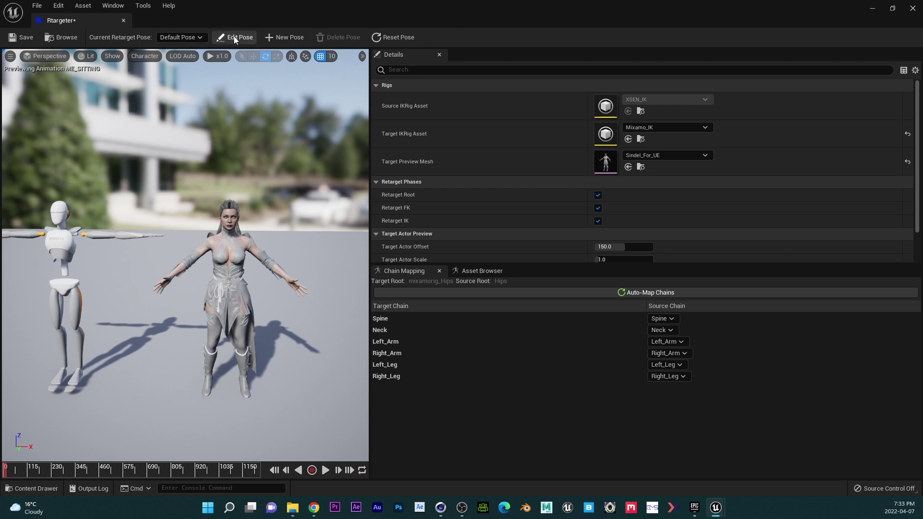
Create a new retarget pose named TPOSE
click(291, 38)
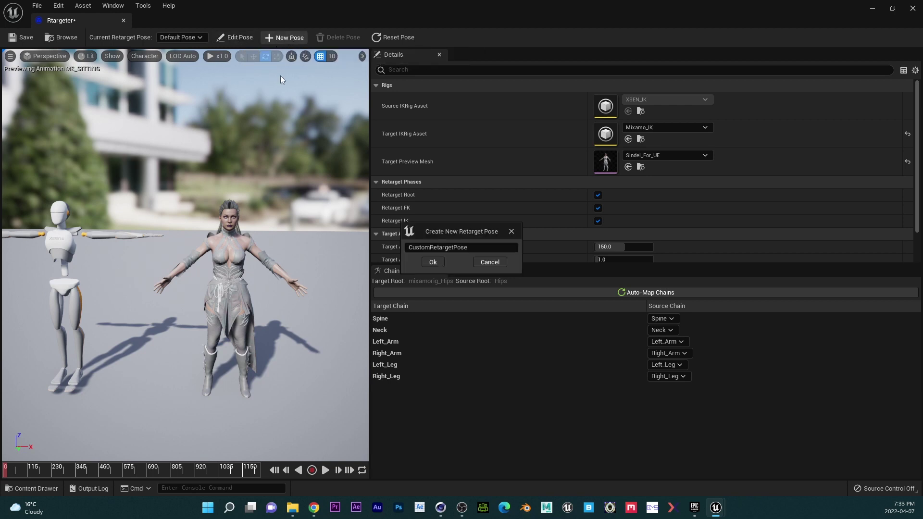
double_click(409, 247)
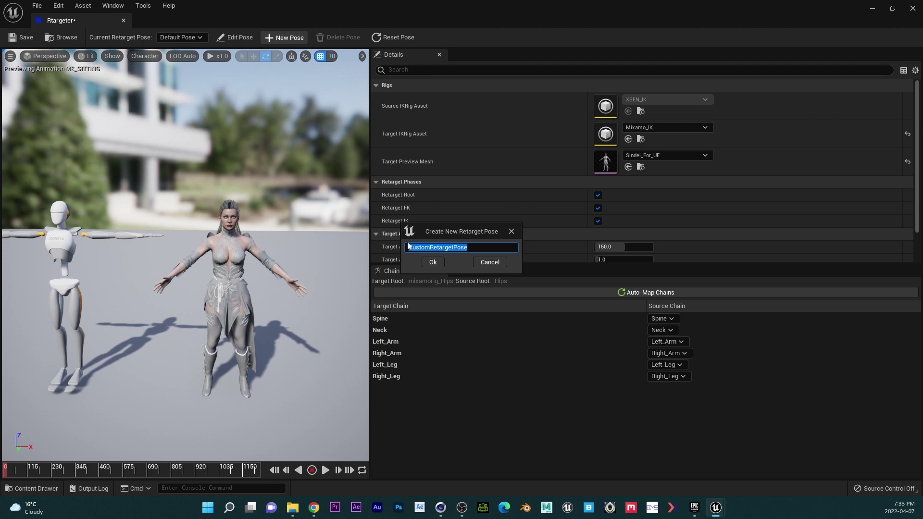
click(433, 262)
Edit the TPOSE pose by rotating the target character's right arm up to horizontal
click(219, 38)
drag(252, 214, 256, 284)
drag(217, 196, 192, 228)
click(198, 236)
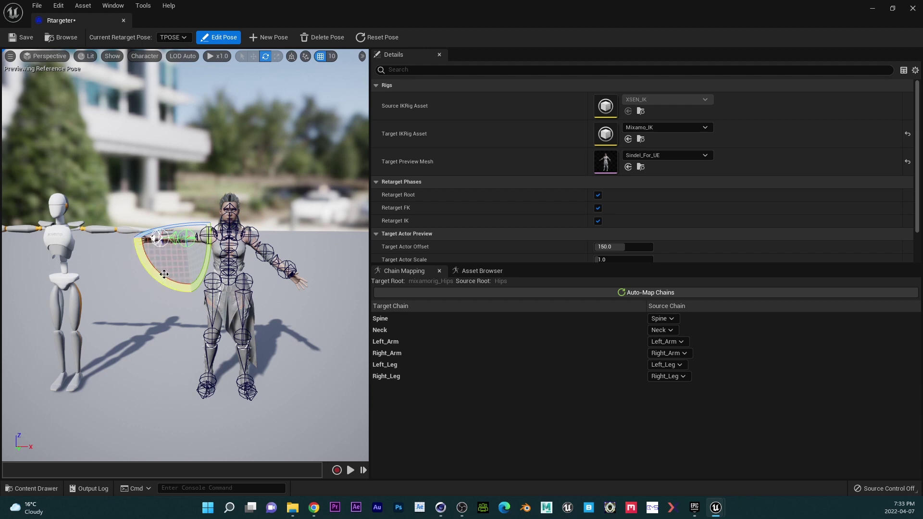
Rotate the target character's left shoulder and arm until the arm is horizontal, and finish editing the TPOSE pose
click(246, 236)
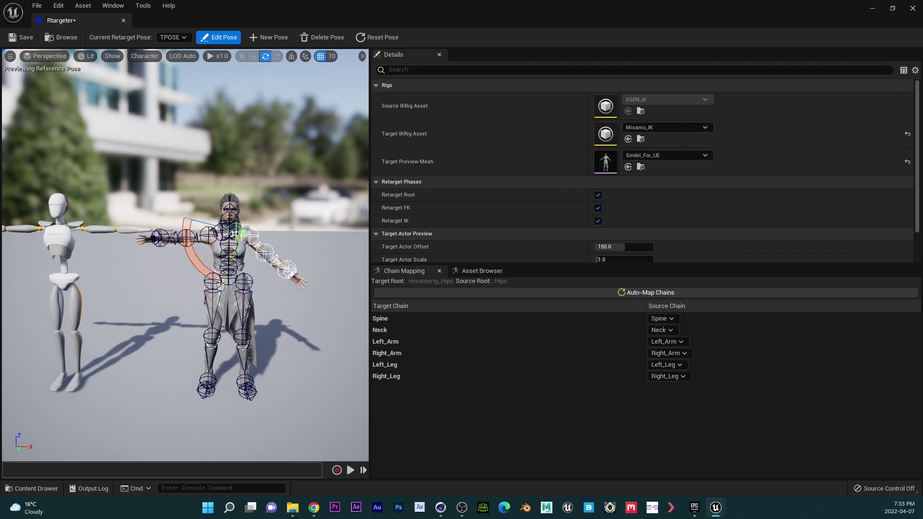
mouse_move(197, 255)
mouse_down()
mouse_move(212, 270)
mouse_move(207, 263)
mouse_up()
click(257, 233)
drag(203, 222, 206, 207)
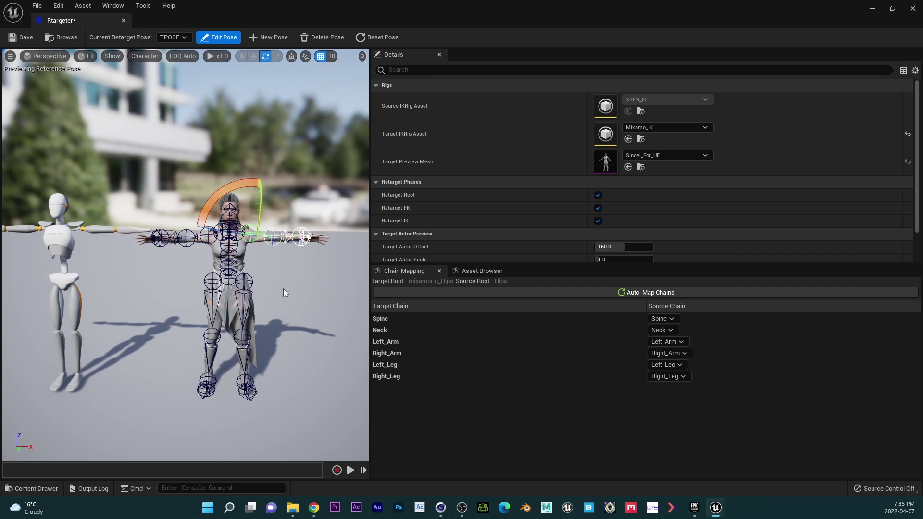
drag(263, 205, 249, 232)
click(218, 38)
Play ME_SITTING with the TPOSE retarget pose, compare both characters' motion, and return to the first frame
click(325, 470)
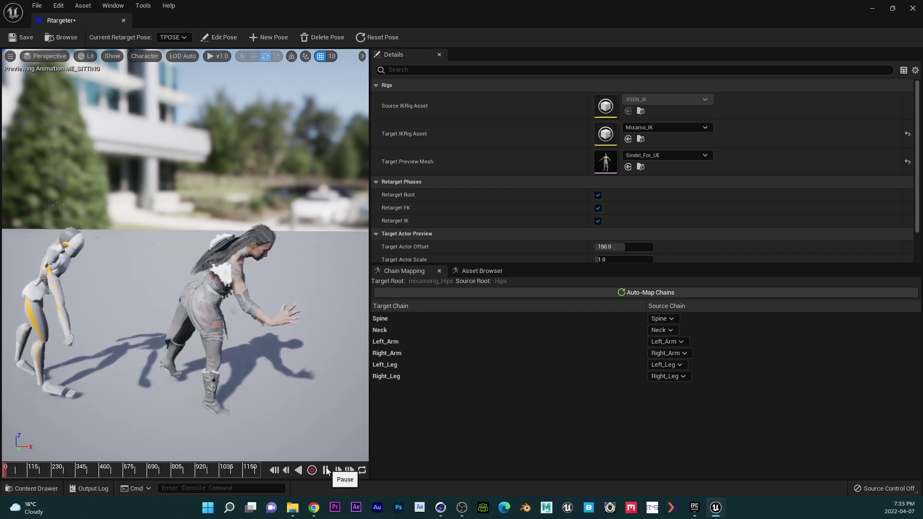
drag(268, 383, 298, 384)
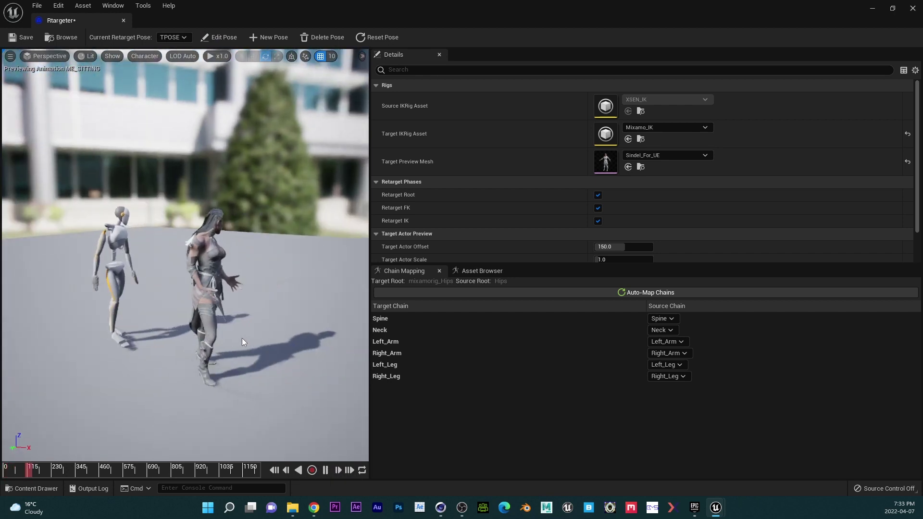
drag(246, 338, 276, 338)
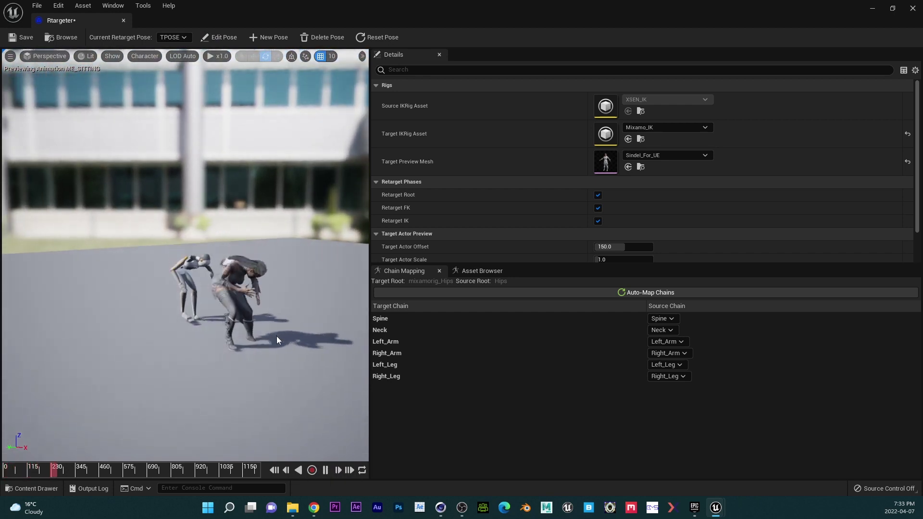
click(326, 471)
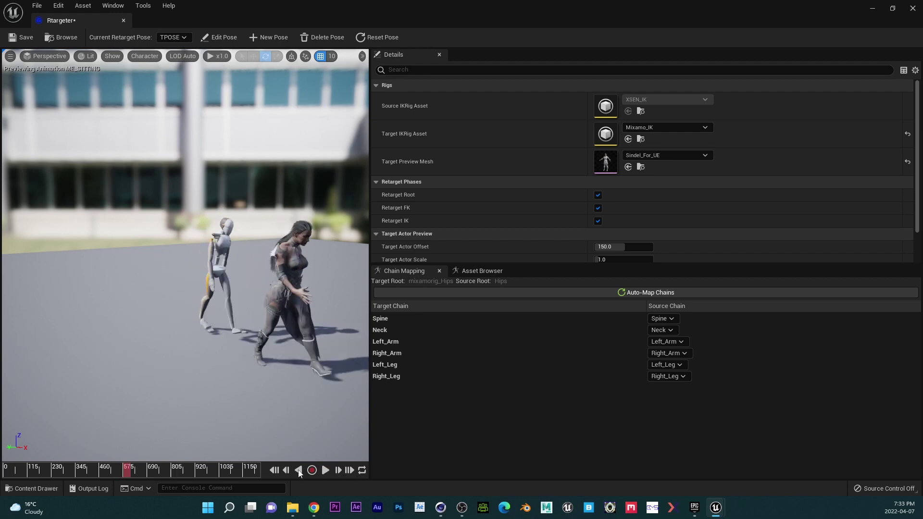
click(274, 471)
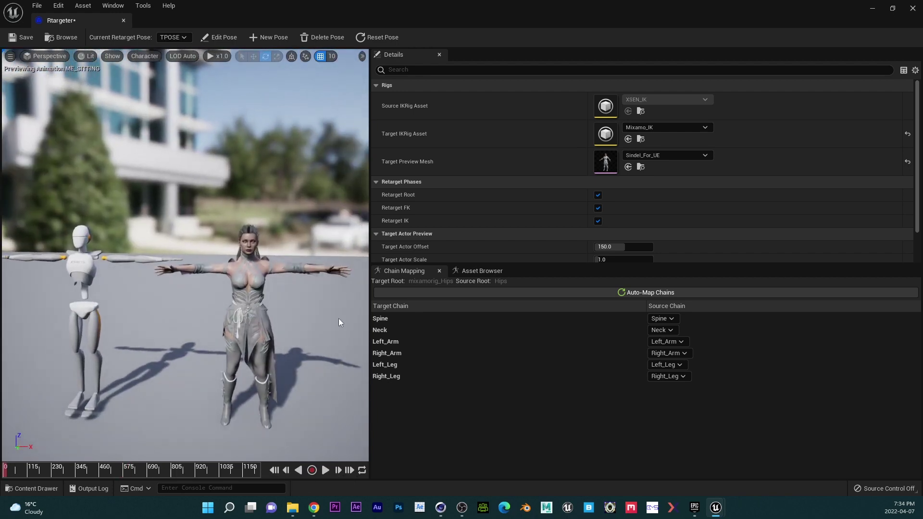
Close the retargeter and save all modified project assets
click(911, 9)
click(31, 483)
click(116, 323)
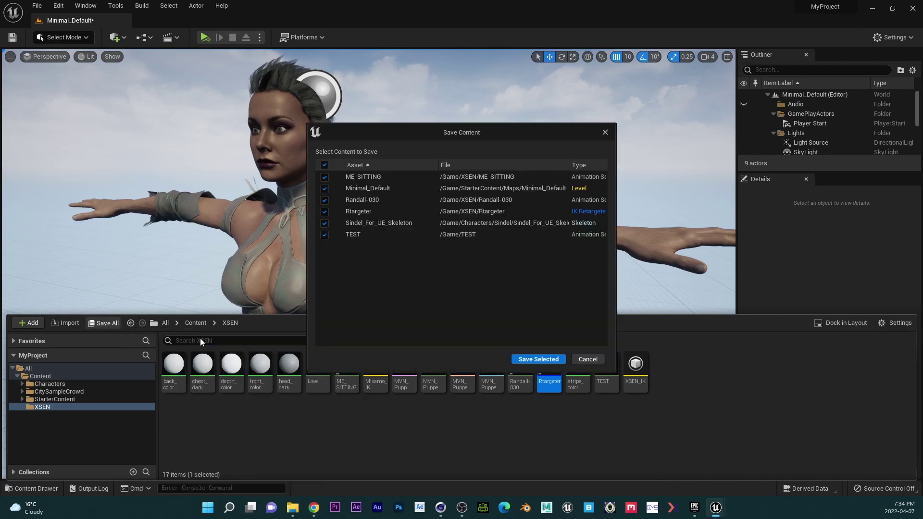
click(538, 360)
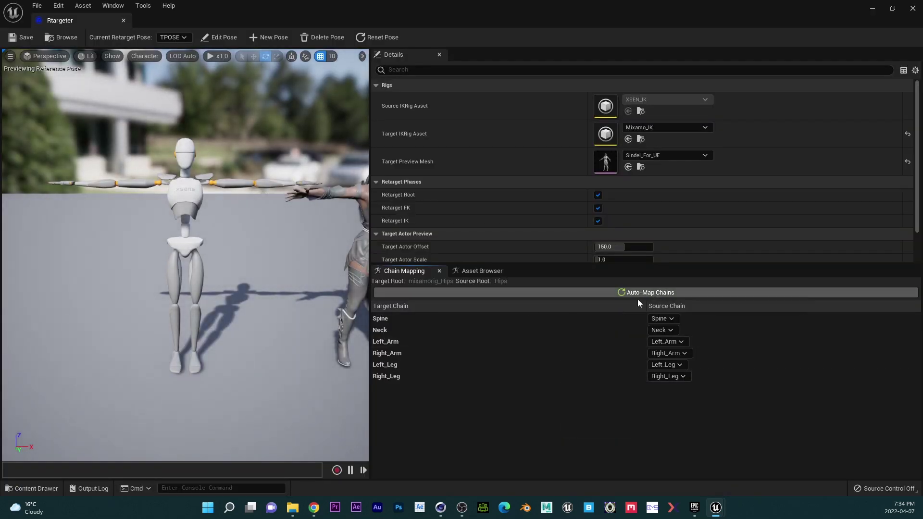
Export the ME_SITTING animation from Rtargeter as a retargeted animation for the Sindel character
click(481, 272)
click(409, 343)
click(408, 336)
click(658, 287)
click(502, 357)
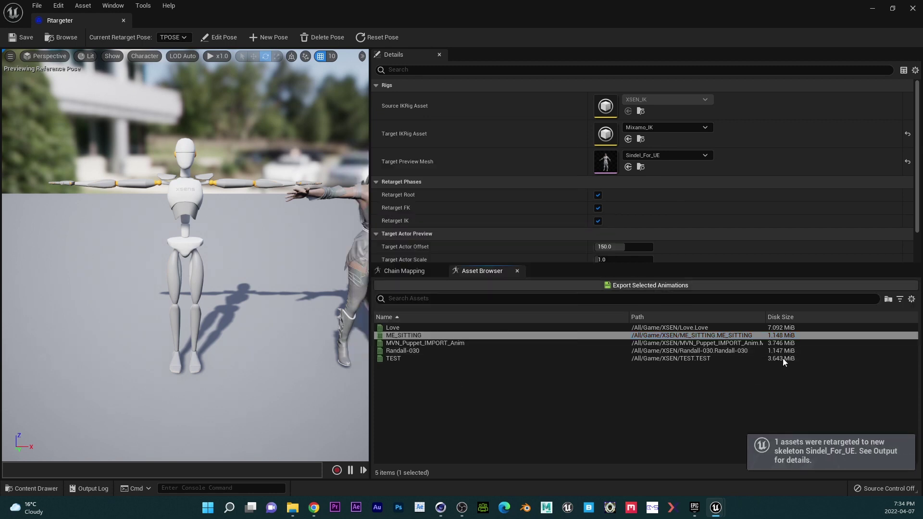
Open the ME_SITTING_Retargeted animation from the Content folder, examine its playback, and return to the project's assets
click(914, 8)
click(50, 494)
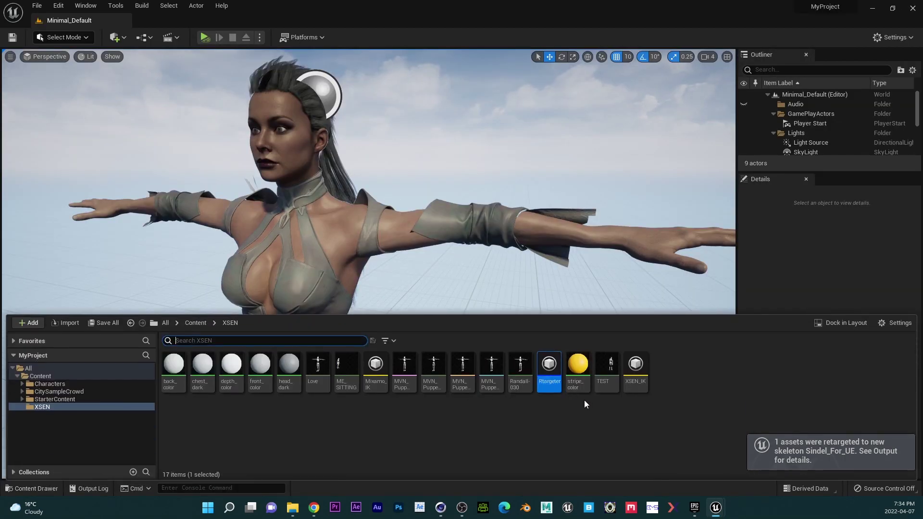
click(194, 323)
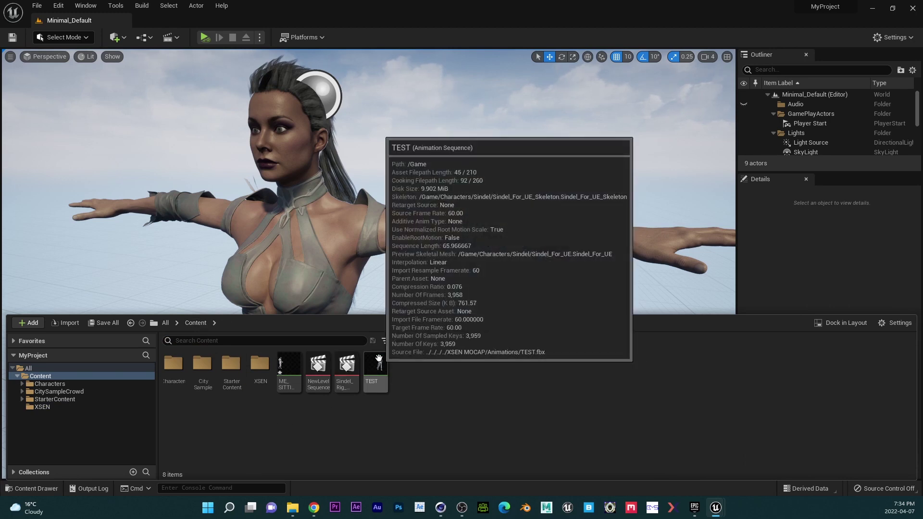
double_click(284, 370)
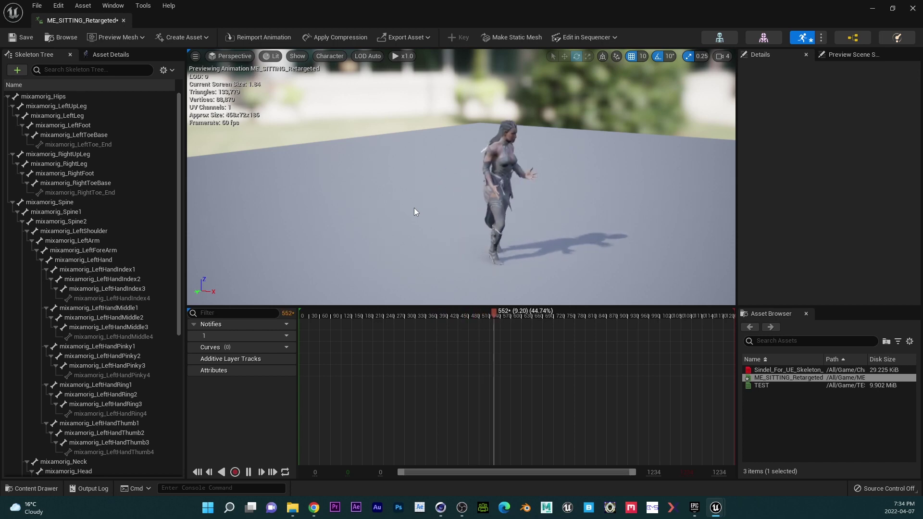
right_drag(414, 208, 401, 215)
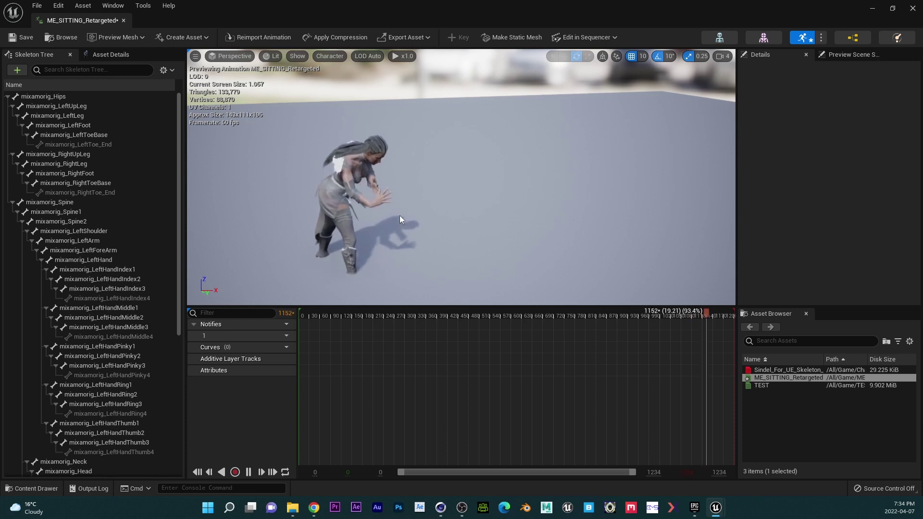
right_drag(399, 215, 342, 229)
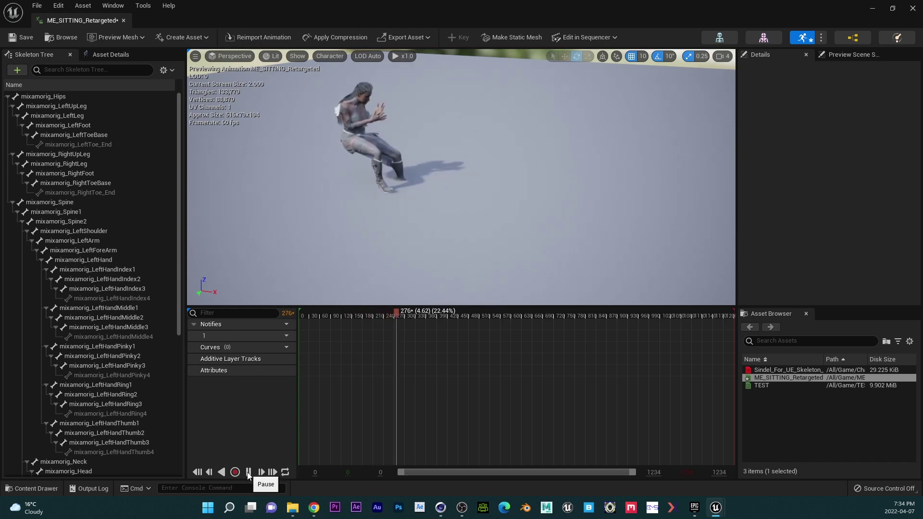
click(912, 9)
key(ctrl+space)
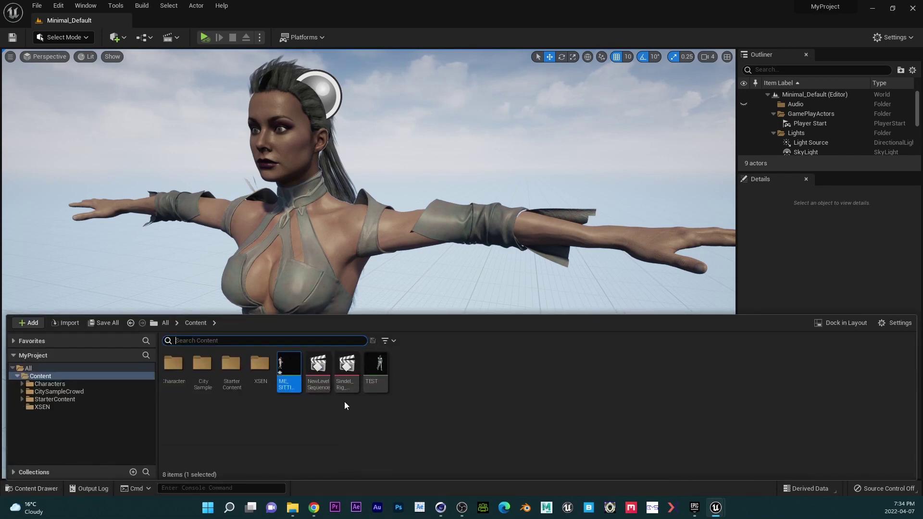
Open the Rtargeter asset from the XSEN folder and start editing the TPOSE retarget pose
double_click(259, 364)
click(557, 364)
double_click(557, 362)
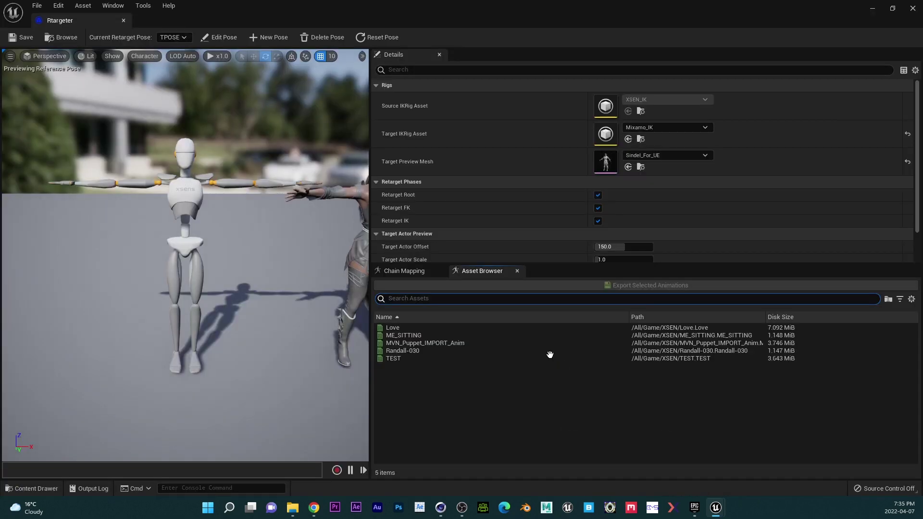
middle_drag(190, 311, 253, 297)
scroll(254, 297, up, 3)
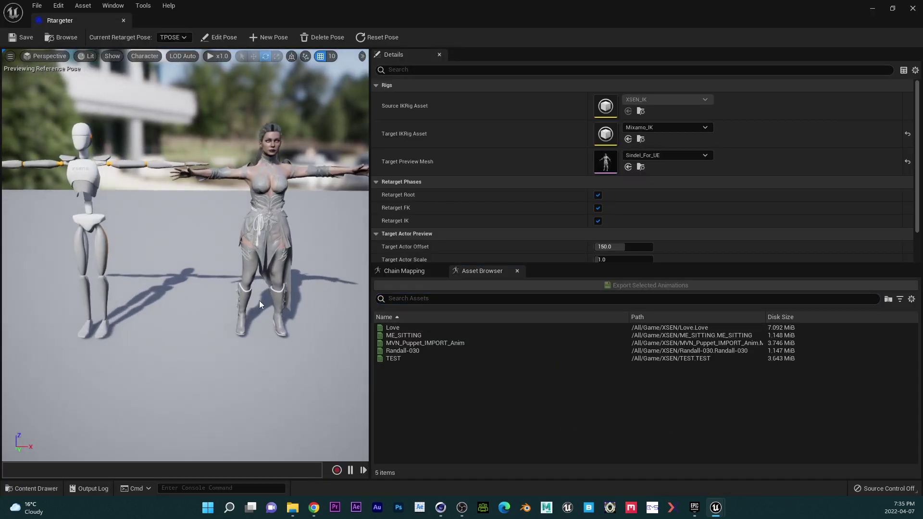
right_drag(259, 302, 246, 295)
click(219, 37)
Adjust the rotation of Sindel's left arm bones in the TPOSE retarget pose and finish pose editing
drag(205, 254, 202, 197)
middle_drag(206, 254, 206, 173)
right_drag(183, 283, 209, 270)
click(224, 260)
click(292, 56)
drag(243, 296, 227, 272)
drag(258, 234, 223, 297)
drag(232, 217, 225, 213)
right_drag(270, 336, 191, 275)
right_drag(260, 273, 241, 252)
click(289, 181)
drag(276, 189, 284, 192)
drag(339, 180, 326, 203)
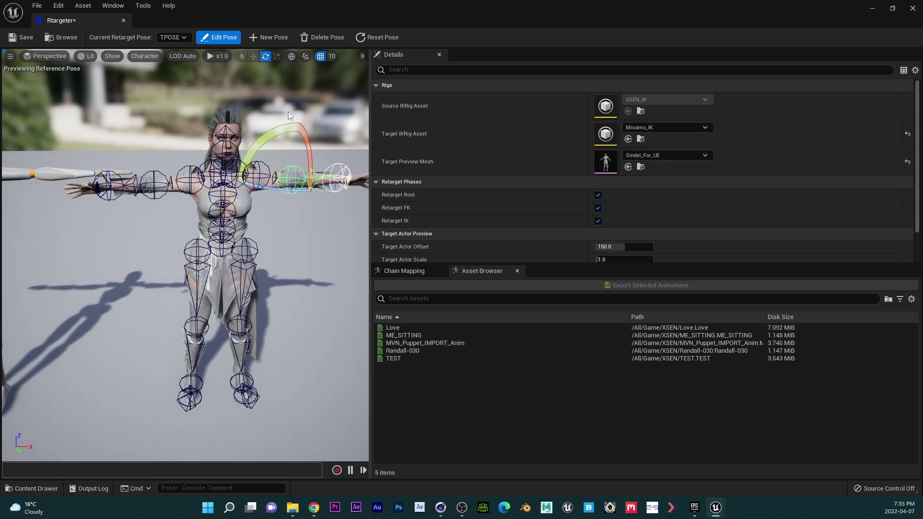
click(214, 37)
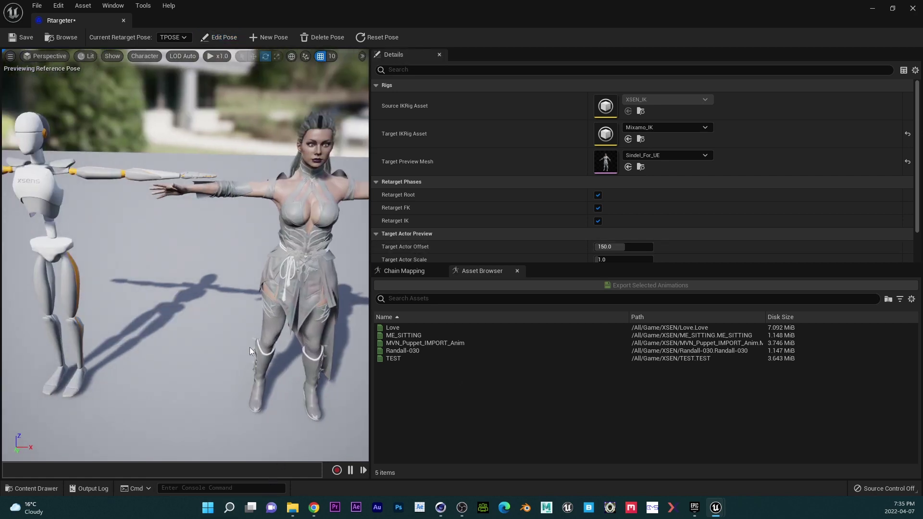
Preview ME_SITTING with the adjusted TPOSE and return to the first frame to inspect Sindel's starting pose
click(411, 335)
right_drag(259, 290, 209, 264)
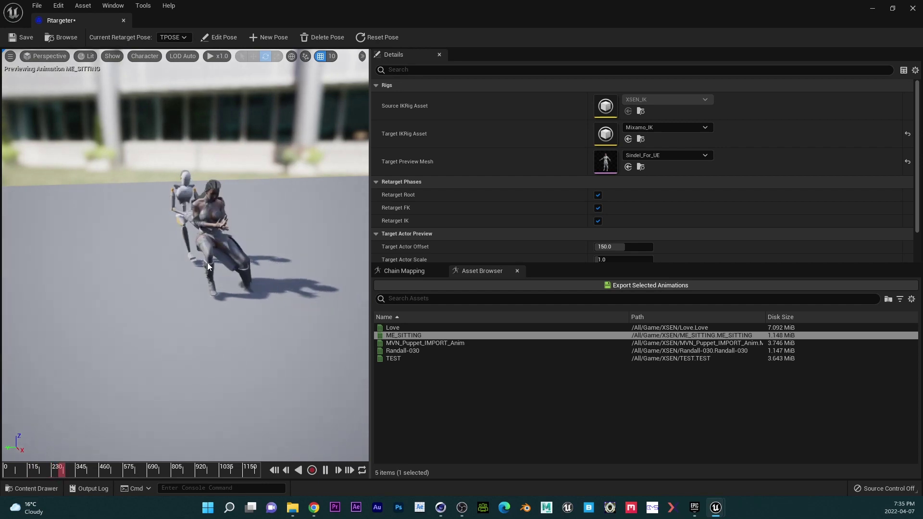
click(325, 470)
click(275, 471)
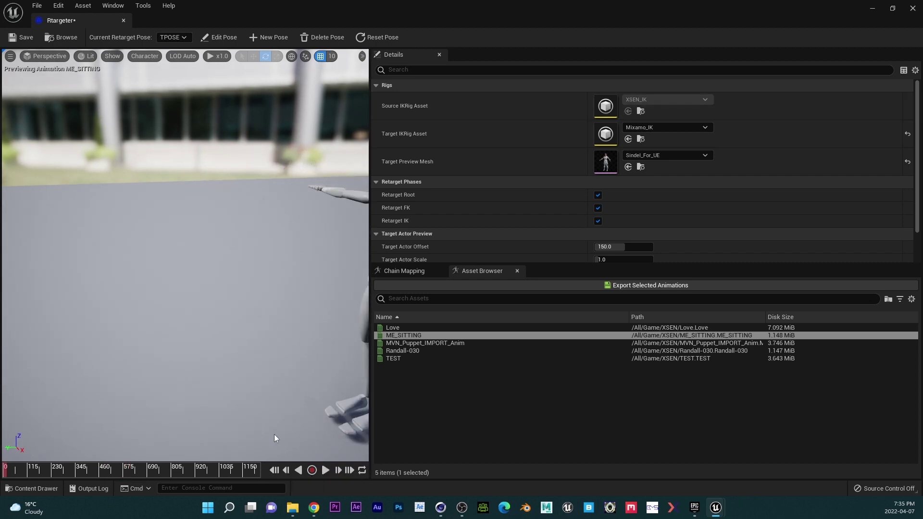
right_drag(228, 224, 337, 214)
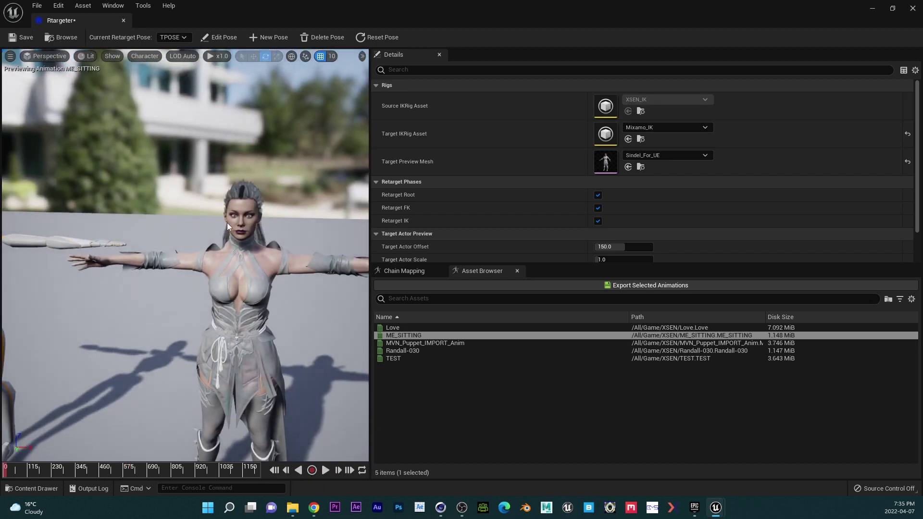
Switch the current retarget pose to Default Pose and close the retargeter
click(219, 39)
click(218, 39)
click(175, 38)
click(179, 48)
scroll(268, 239, down, 3)
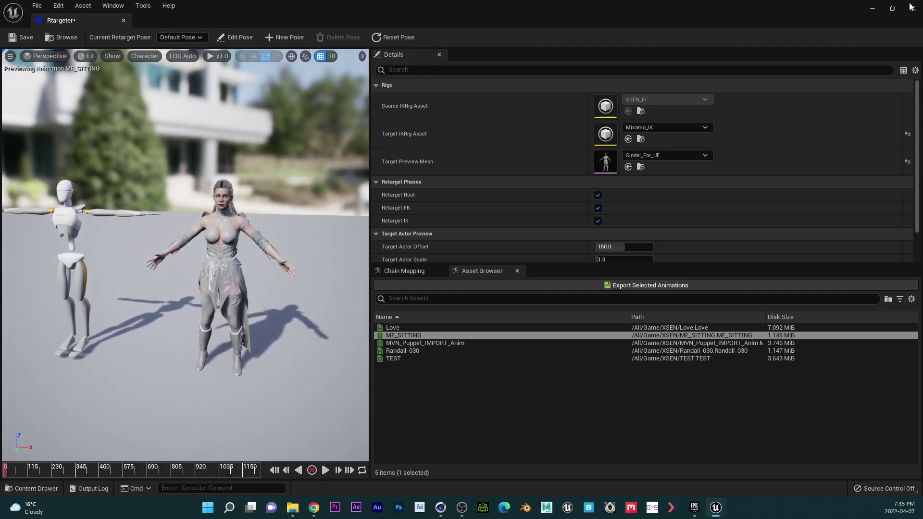
click(914, 9)
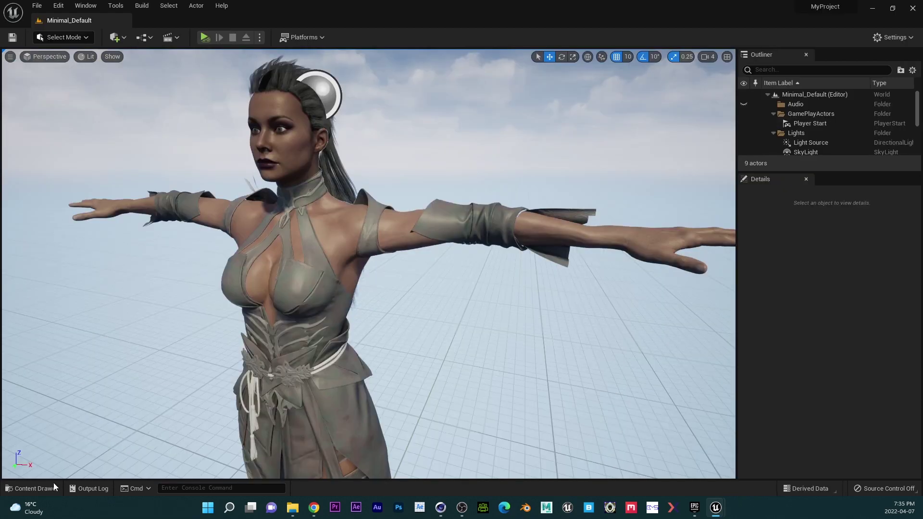
Open the Sindel_For_UE skeletal mesh from the project's assets and switch to its skeleton
click(33, 489)
click(264, 239)
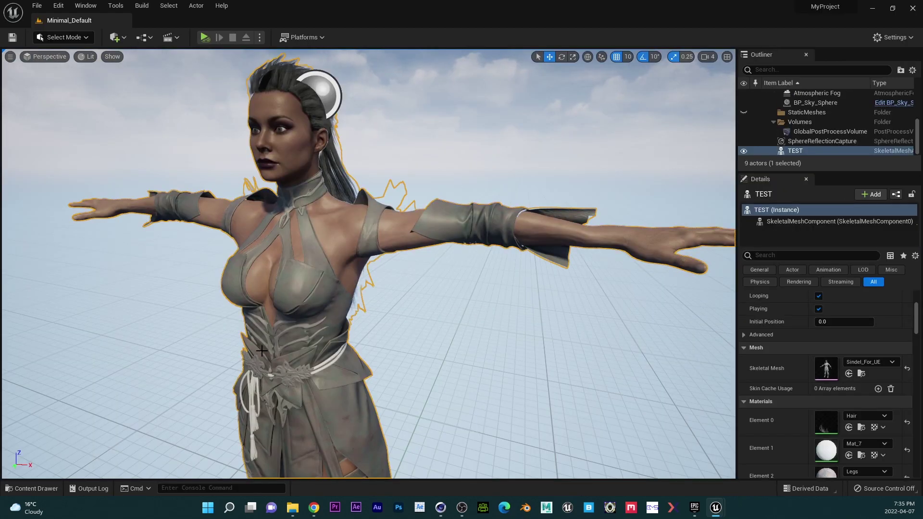
key(ctrl+space)
double_click(321, 417)
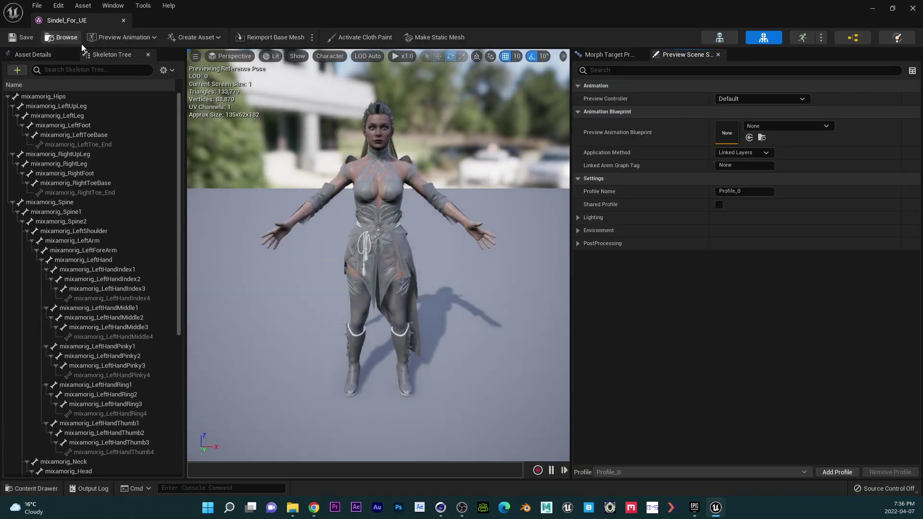
click(719, 37)
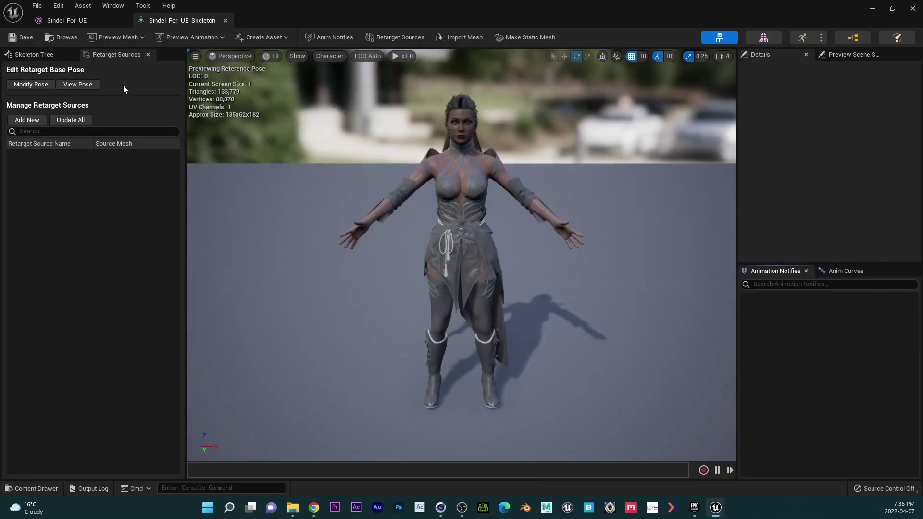
Import Pose_1 from Sindel_For_UE_Skeleton_PoseAsset as the skeleton's retarget base pose
click(43, 85)
click(73, 143)
click(74, 239)
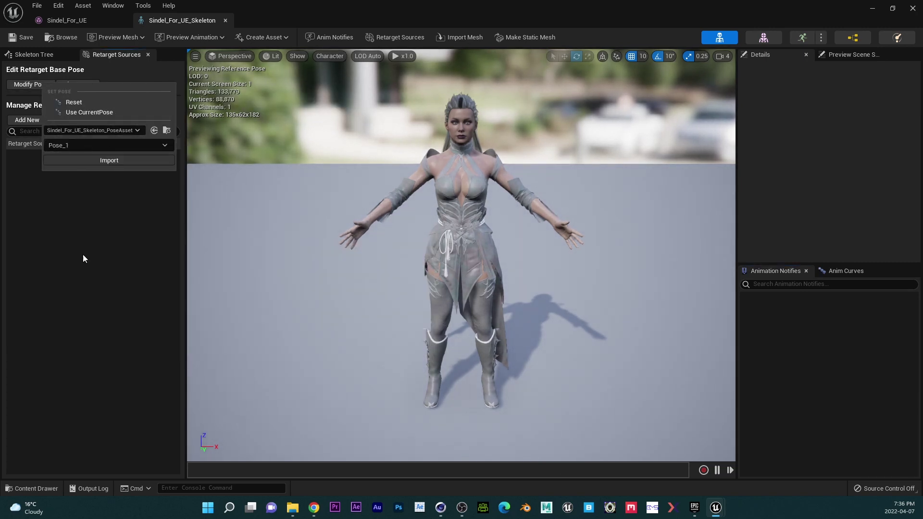
click(110, 160)
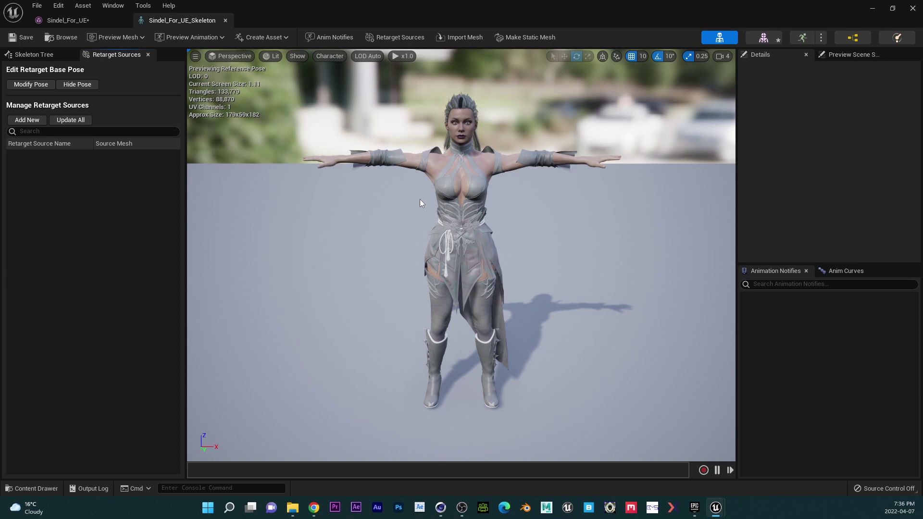
Examine the transforms of mixamorig_RightShoulder and mixamorig_RightArm in the skeleton's bone hierarchy, and close the skeleton editor
click(34, 51)
scroll(101, 232, down, 3)
click(92, 372)
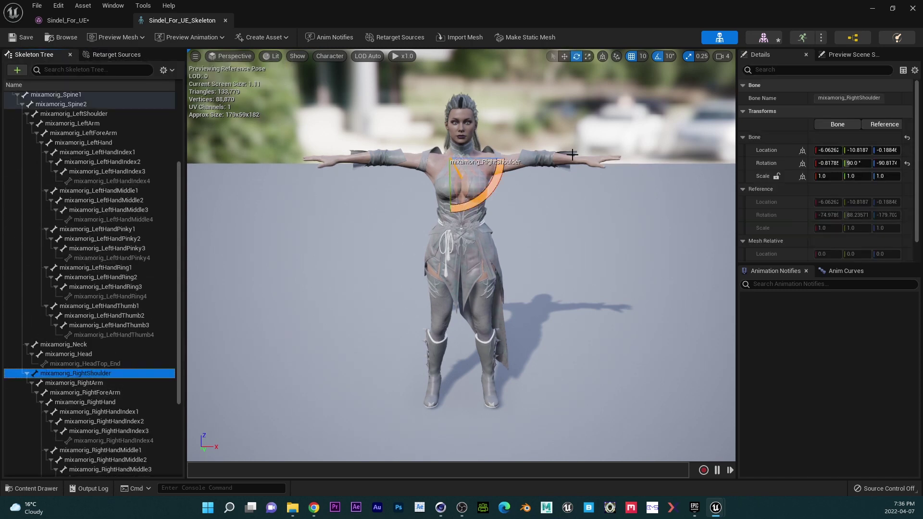
click(91, 337)
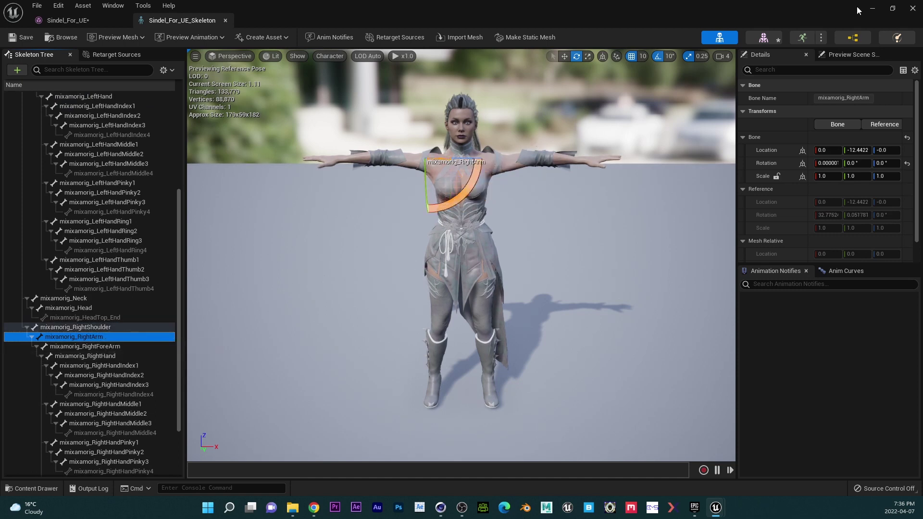
click(912, 9)
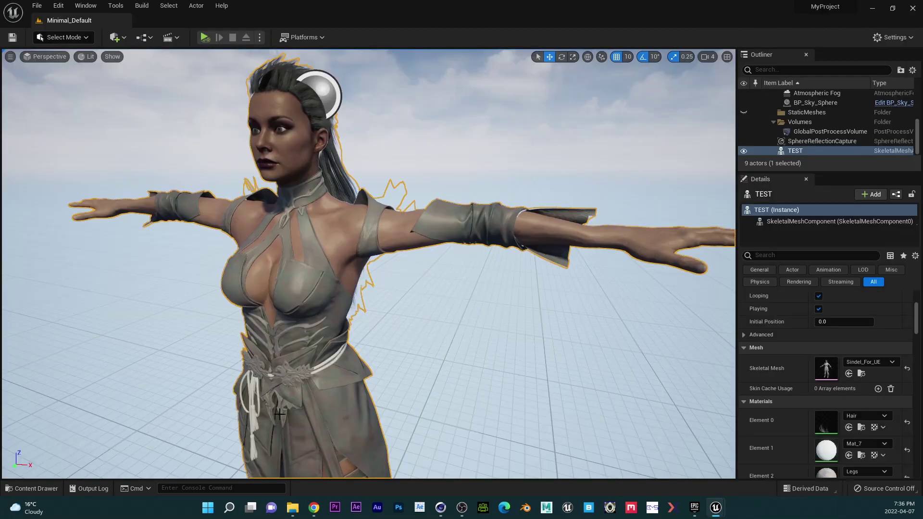
Open the XSEN folder inside the project's Content folder
click(36, 489)
click(200, 323)
double_click(260, 365)
right_click(550, 366)
click(528, 420)
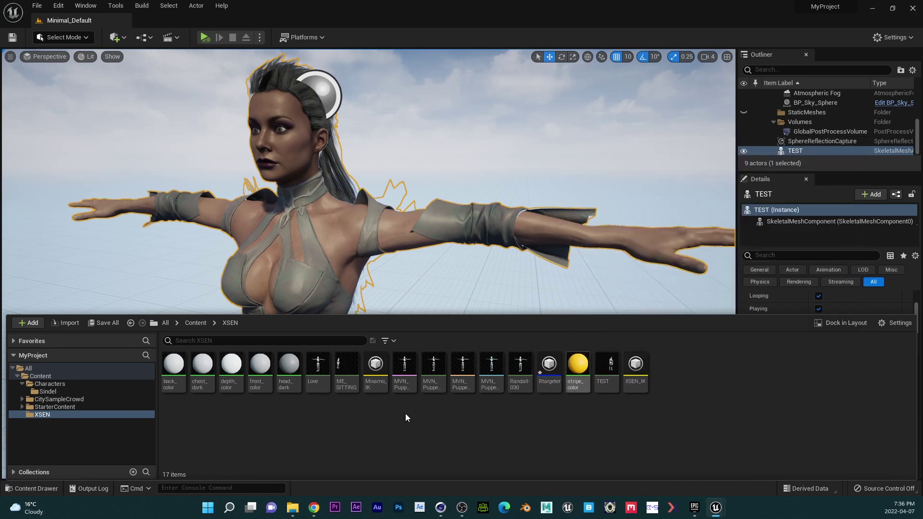
Duplicate and retarget the ME_SITTING animation to Sindel_For_UE using the Rtargeter IK Retargeter
mouse_move(347, 367)
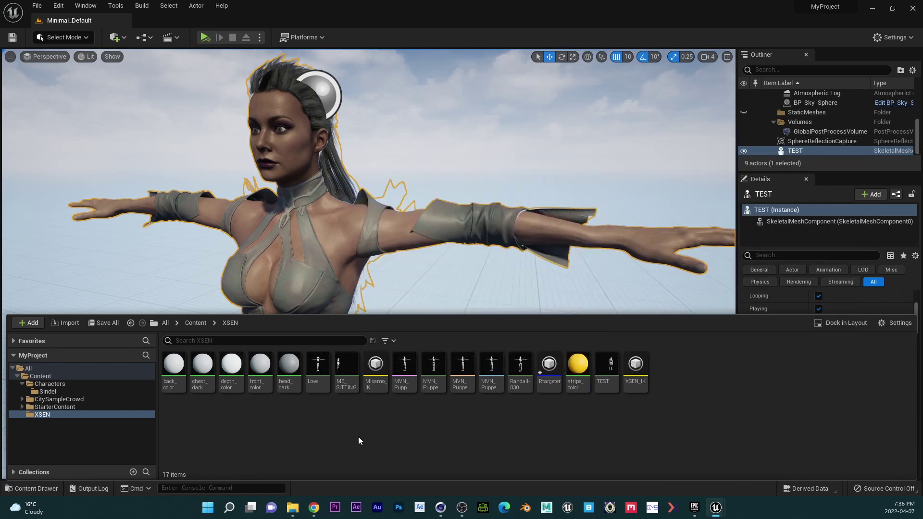
right_click(345, 366)
mouse_move(440, 103)
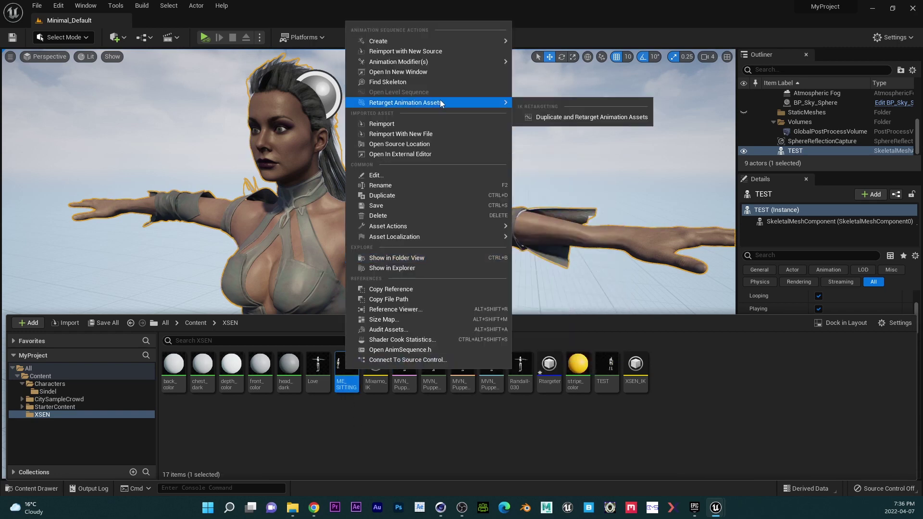
click(553, 116)
click(639, 186)
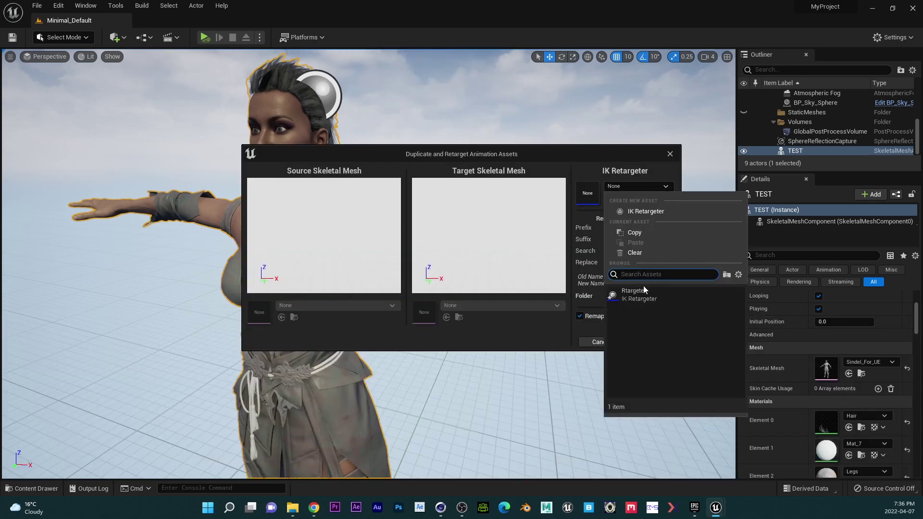
click(631, 294)
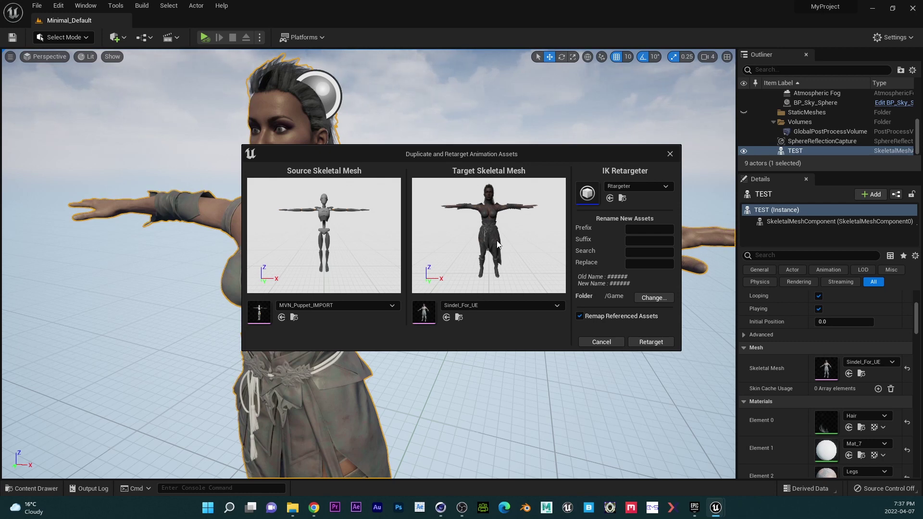
click(651, 342)
Open the newly retargeted ME_SITTING animation from the Content folder
click(40, 489)
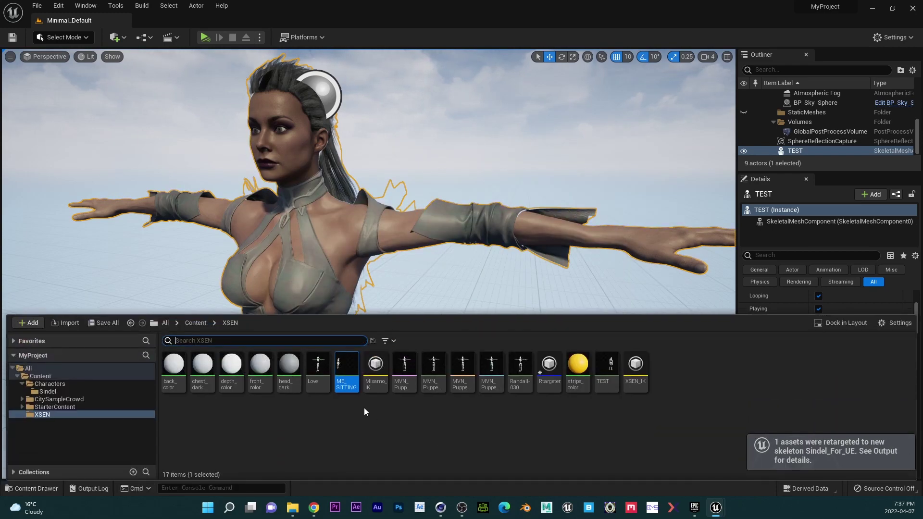
click(195, 324)
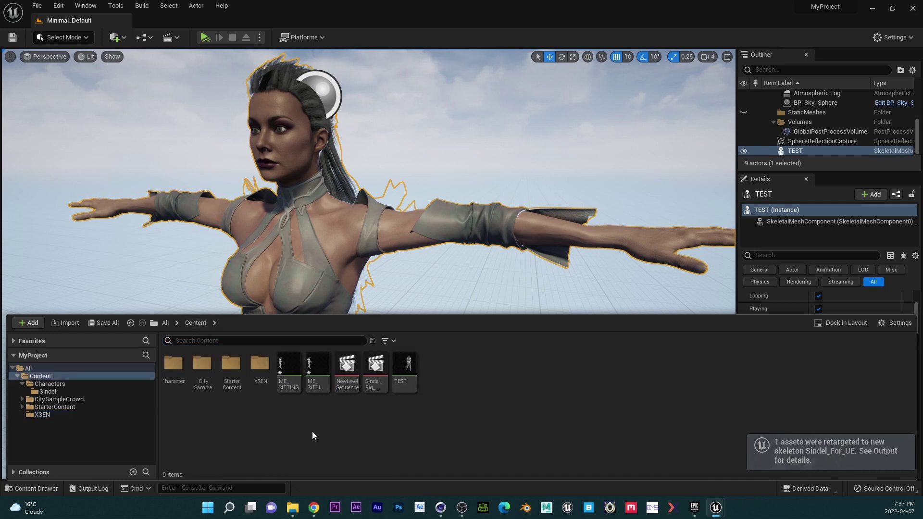
mouse_move(294, 364)
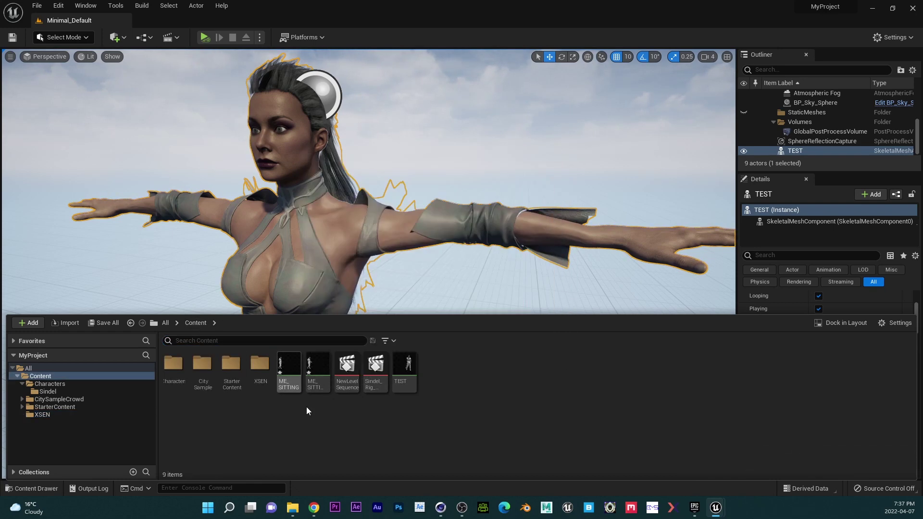
double_click(317, 369)
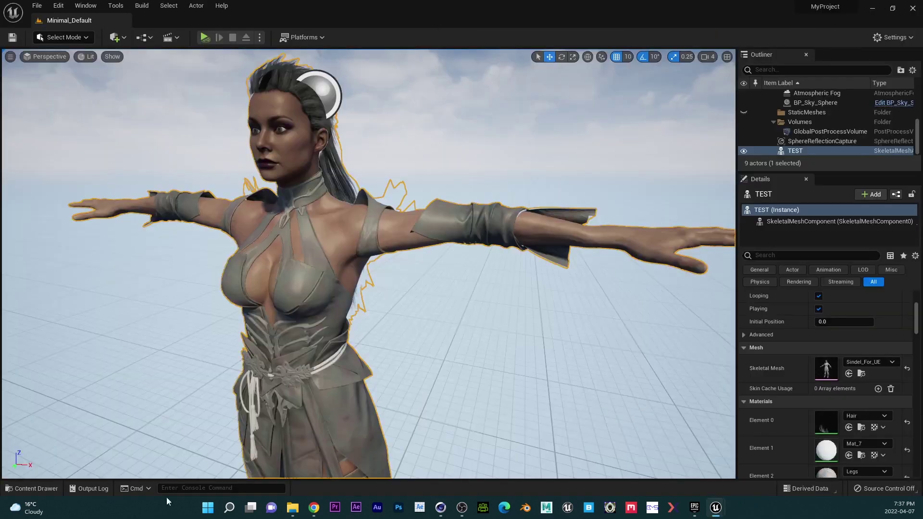
click(42, 489)
double_click(299, 365)
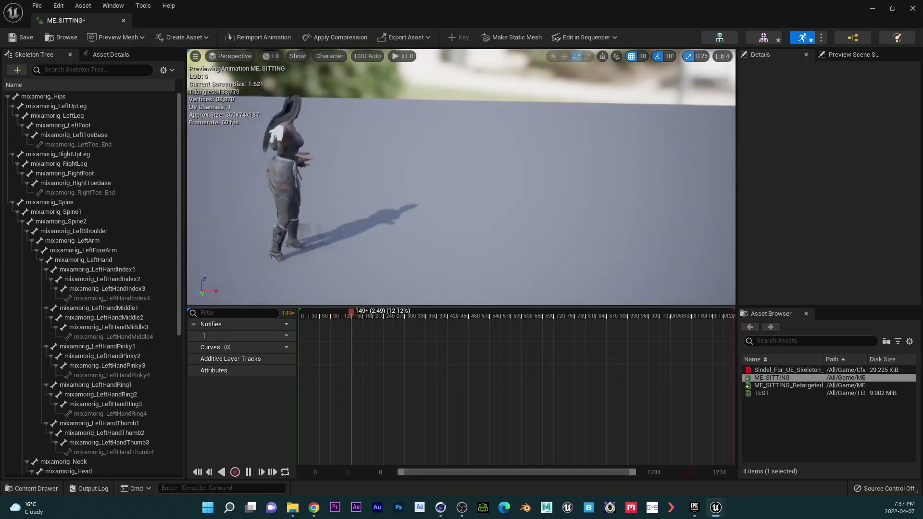
Examine the retargeted ME_SITTING playback, stop it, and return to the first frame with the character framed
right_drag(367, 210, 320, 215)
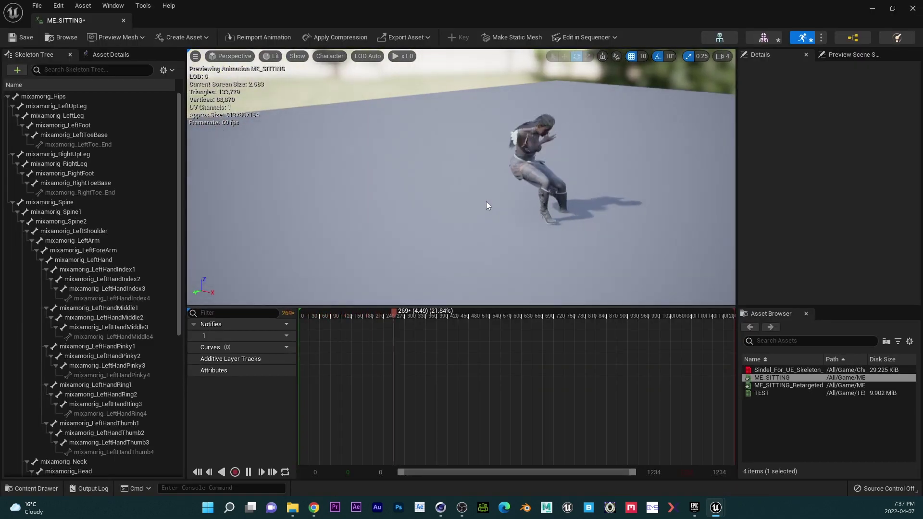
click(248, 472)
click(196, 473)
key(f)
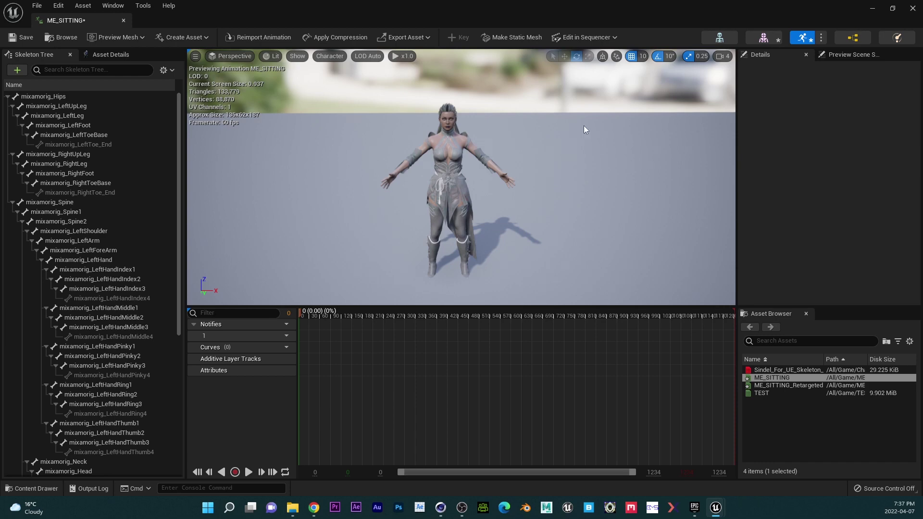
Reopen Rtargeter, compare Sindel's Default Pose with the Xsens mannequin, and return to the ME_SITTING animation
click(871, 9)
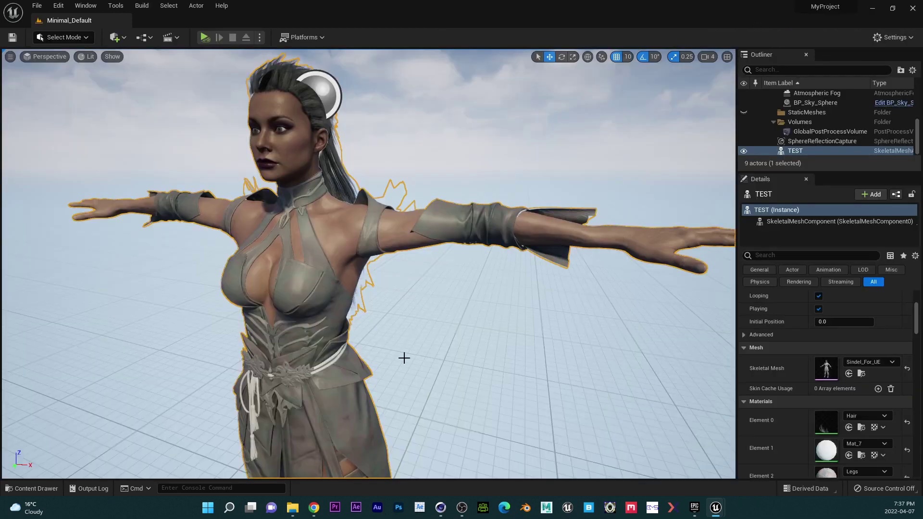
click(42, 492)
double_click(550, 365)
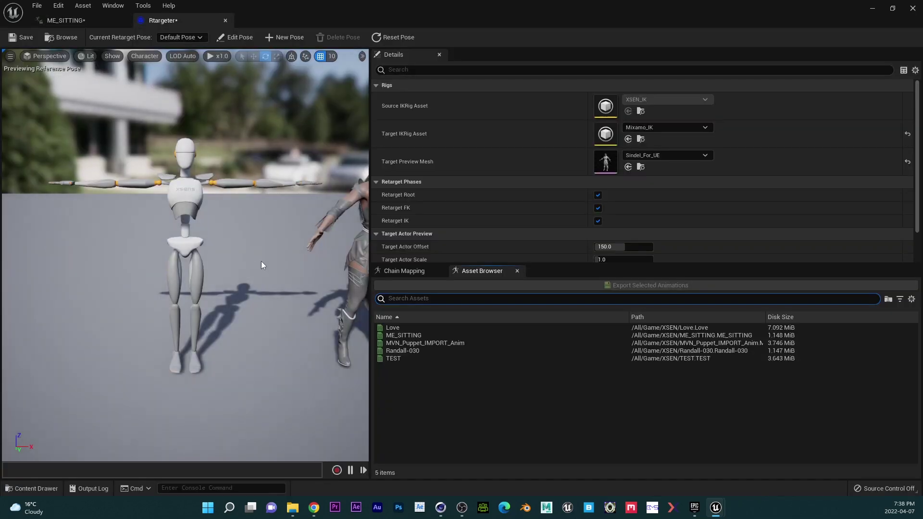
middle_drag(251, 258, 356, 250)
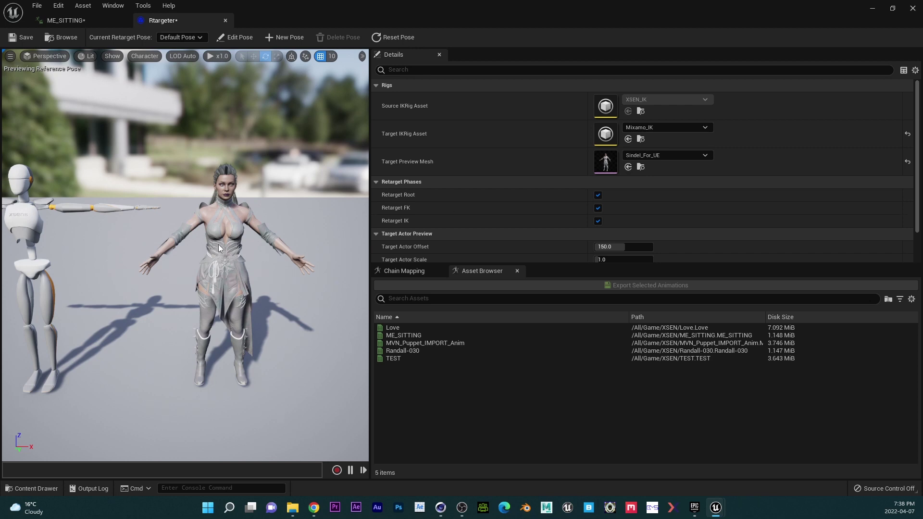
click(82, 22)
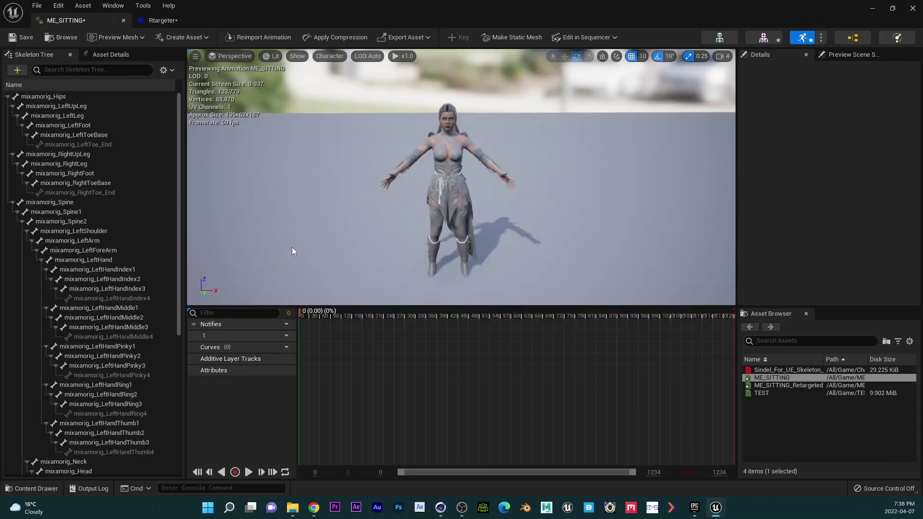
Set the mixamorig_LeftShoulder bone's rotation to 0 on X, Y and Z at the first frame
scroll(132, 314, down, 5)
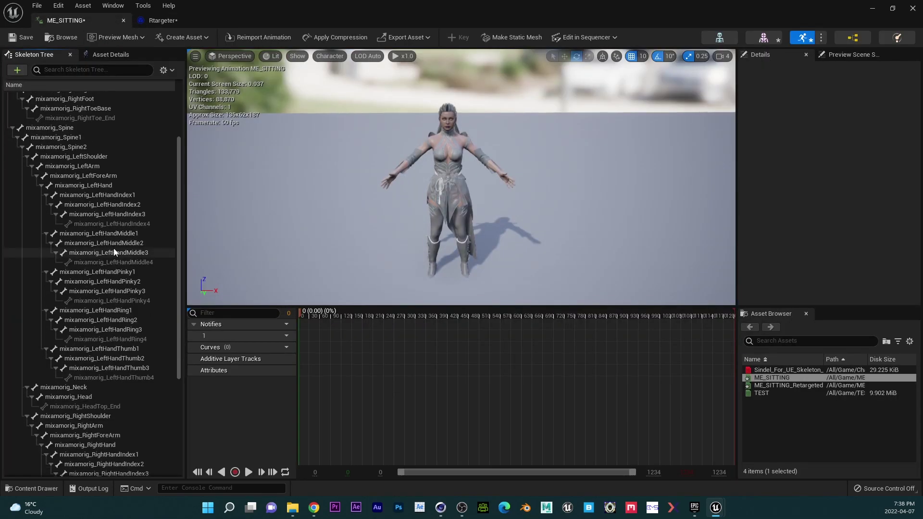
click(76, 156)
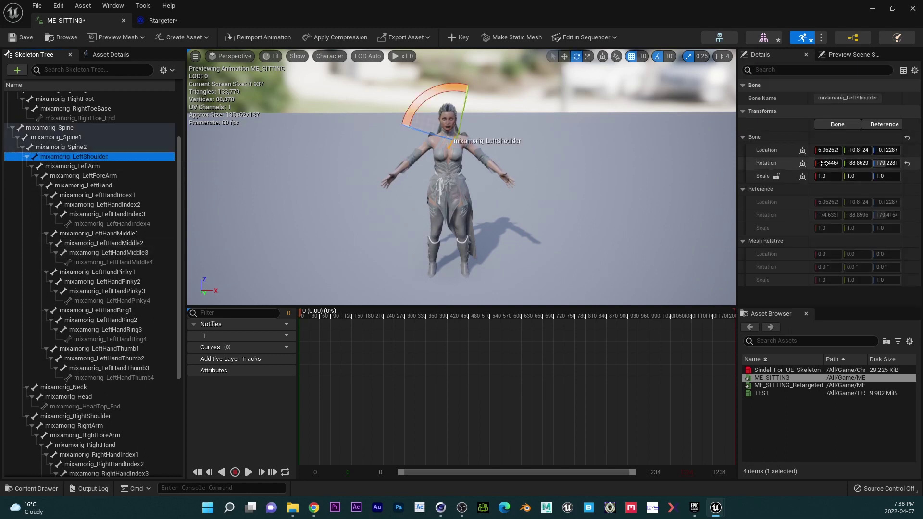
click(827, 163)
text(0)
key(Tab)
text(0)
key(Tab)
text(0)
key(Return)
Rotate mixamorig_LeftShoulder freehand toward a T-pose and key it at the first frame
click(490, 68)
click(91, 157)
drag(508, 144, 454, 190)
drag(450, 111, 436, 153)
click(446, 40)
Set the mixamorig_LeftArm bone's X rotation to 0
click(110, 166)
click(829, 162)
text(0)
key(Tab)
Set the mixamorig_LeftForeArm bone's X and Y rotation to 0
text(0)
key(Tab)
click(111, 176)
click(833, 163)
text(0)
key(Tab)
Set the mixamorig_LeftHand bone's X and Y rotation to 0 and key the edited left arm bones
text(0)
key(Tab)
text(0)
key(Return)
click(84, 185)
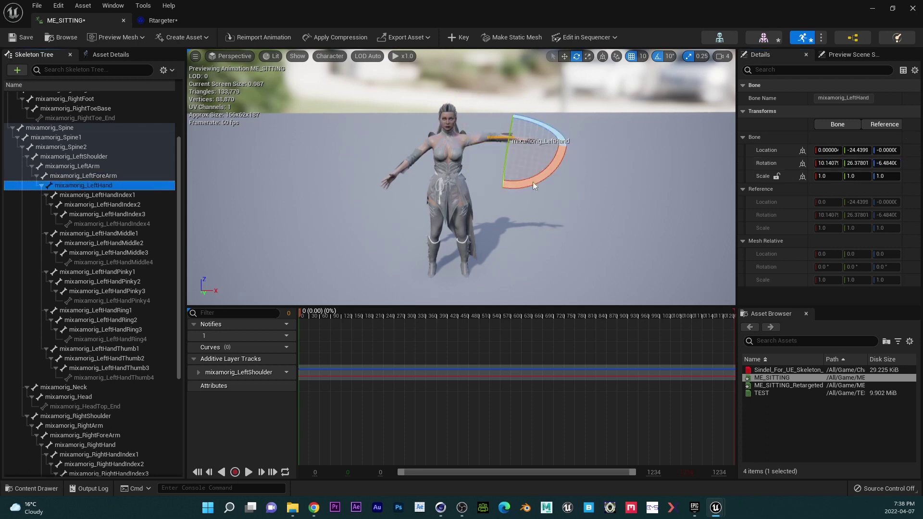
click(828, 163)
text(0)
key(Tab)
text(0)
key(Tab)
text(0)
key(Return)
click(455, 37)
Set the mixamorig_RightShoulder bone's rotation to 0 on all axes and rotate it freehand so the right arm extends sideways toward a T-pose
scroll(114, 423, down, 5)
click(92, 251)
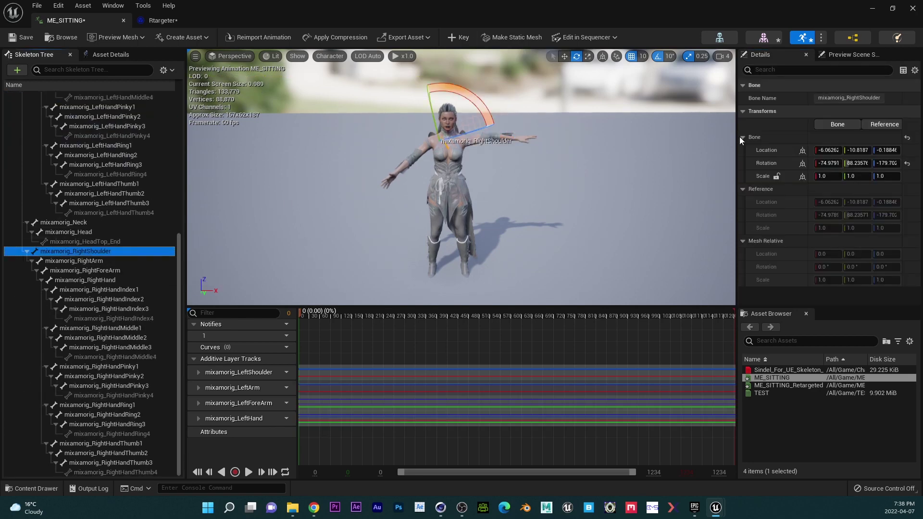
click(824, 162)
text(0)
key(Tab)
text(0)
key(Tab)
text(0)
key(Return)
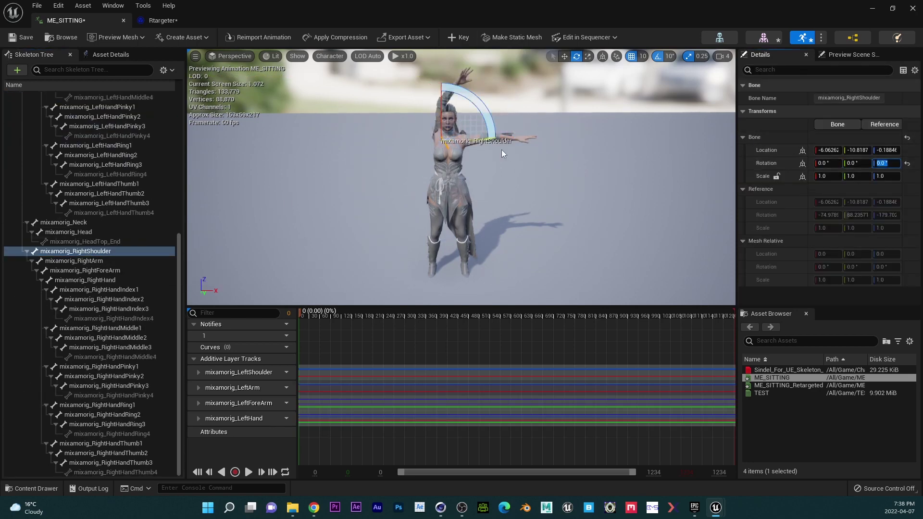
drag(492, 131, 438, 143)
Set the mixamorig_RightArm bone's X and Y rotation to 0
click(82, 261)
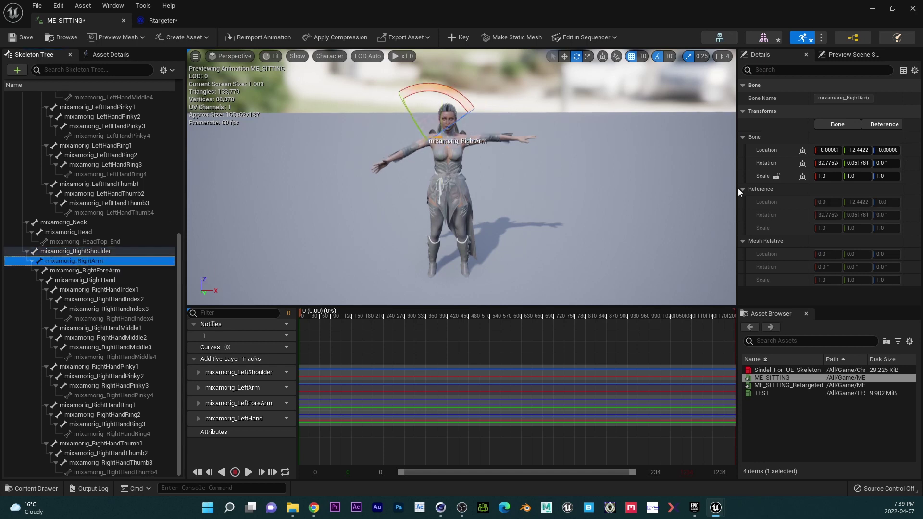
click(818, 162)
text(0)
key(Tab)
Set the mixamorig_RightForeArm bone's X and Y rotation to 0
text(0)
key(Tab)
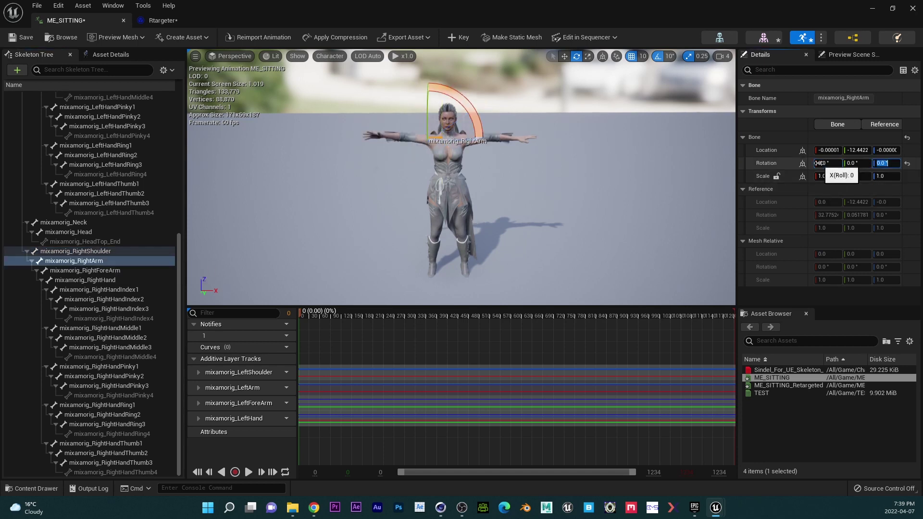
click(80, 270)
click(828, 163)
text(0)
Set the mixamorig_RightHand bone's rotation to 0 and key the edited right arm bones at the first frame
key(Tab)
text(0)
key(Tab)
text(0)
key(Return)
click(82, 281)
click(828, 163)
text(0)
key(Tab)
text(0)
key(Tab)
text(0)
key(Return)
click(459, 37)
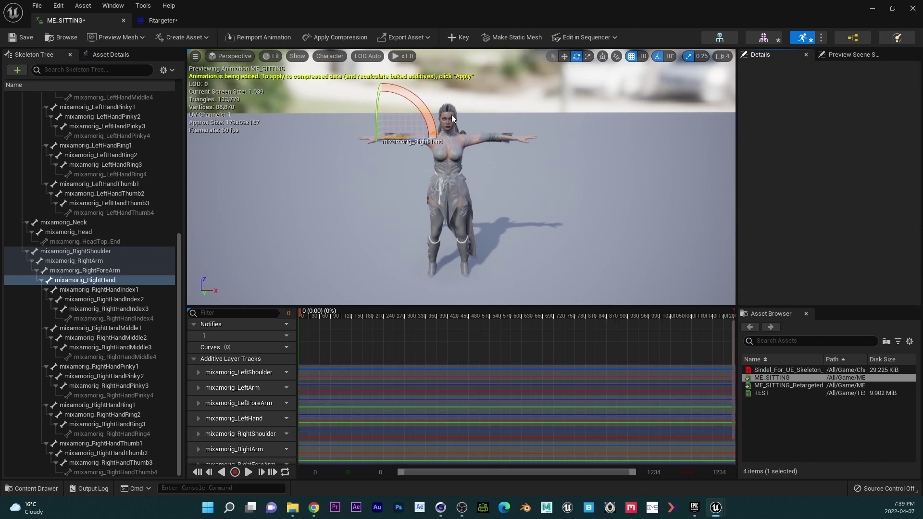
Play the ME_SITTING animation and examine the character's corrected arm motion from several angles
click(248, 472)
right_drag(476, 221, 399, 221)
click(476, 221)
right_drag(515, 202, 433, 202)
scroll(515, 203, down, 3)
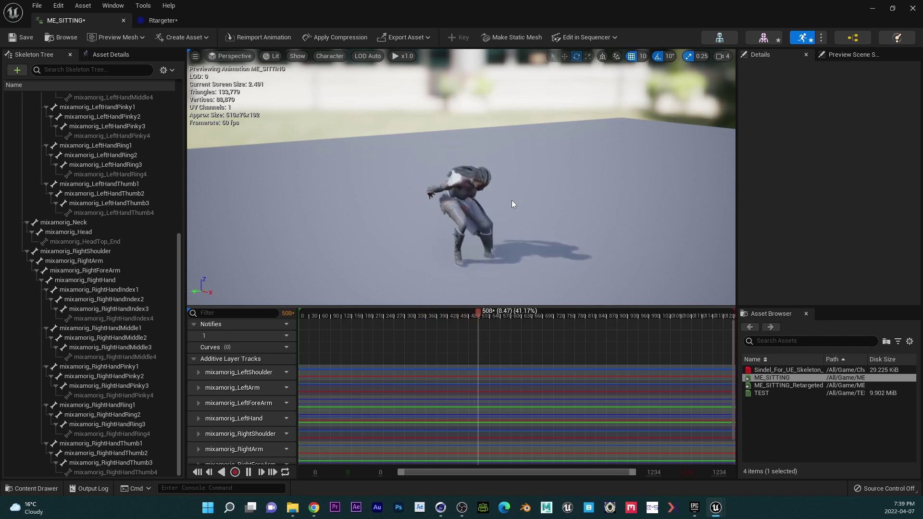
right_drag(517, 198, 572, 144)
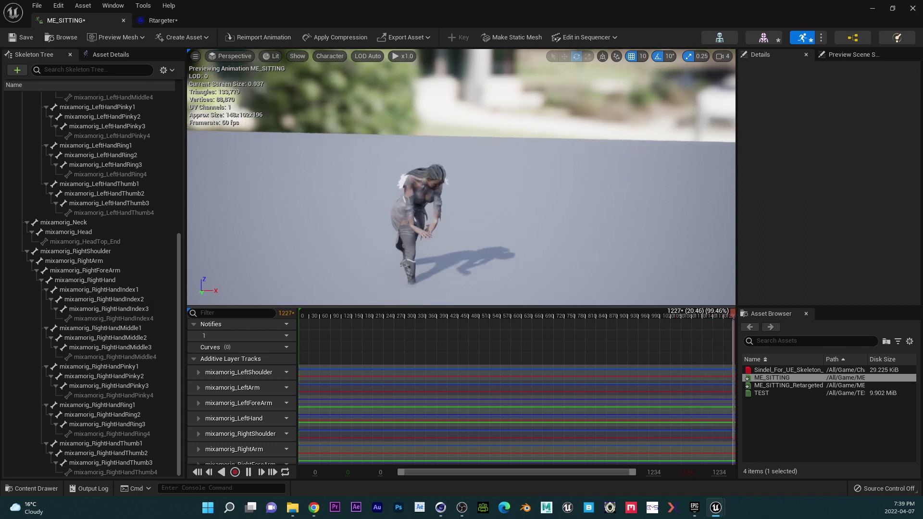
right_drag(529, 186, 527, 188)
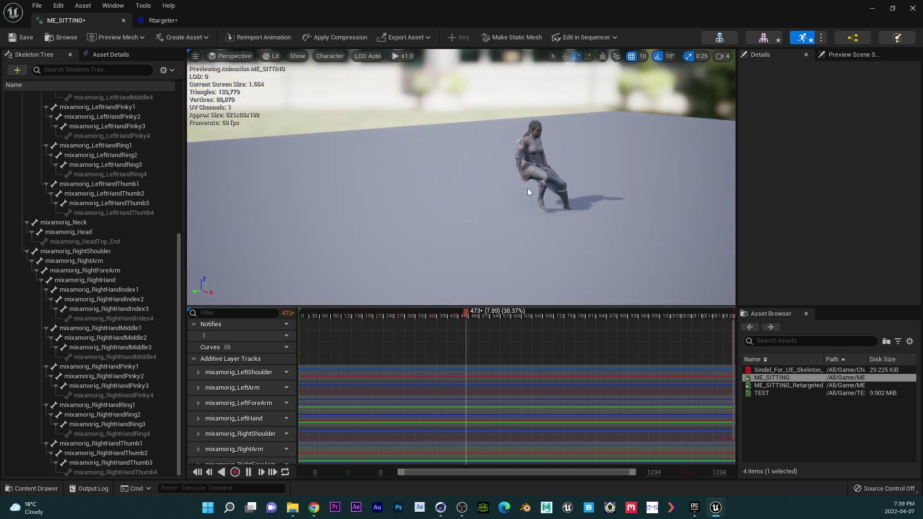
right_drag(528, 189, 522, 197)
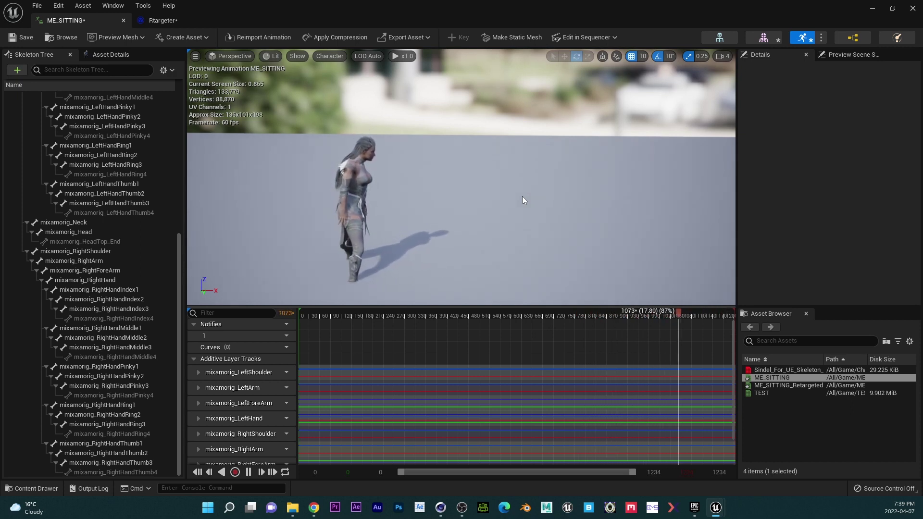
right_drag(522, 196, 475, 197)
drag(481, 197, 523, 198)
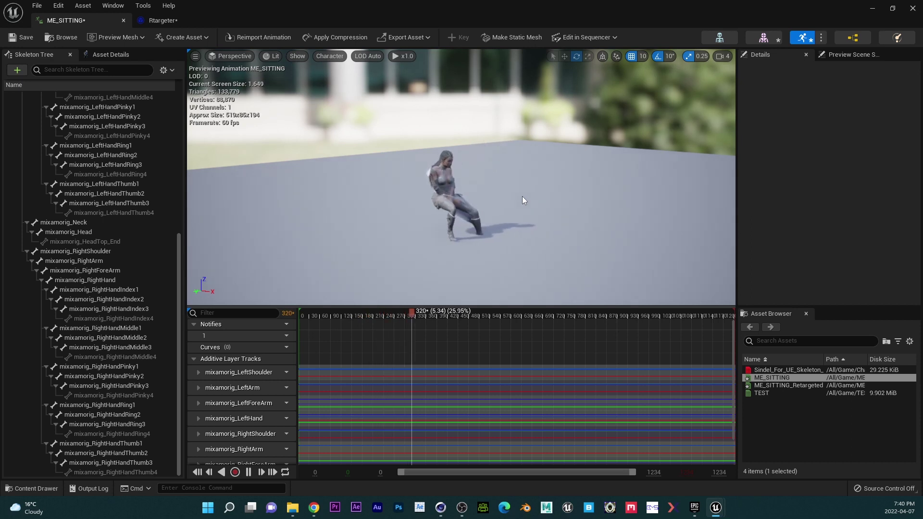